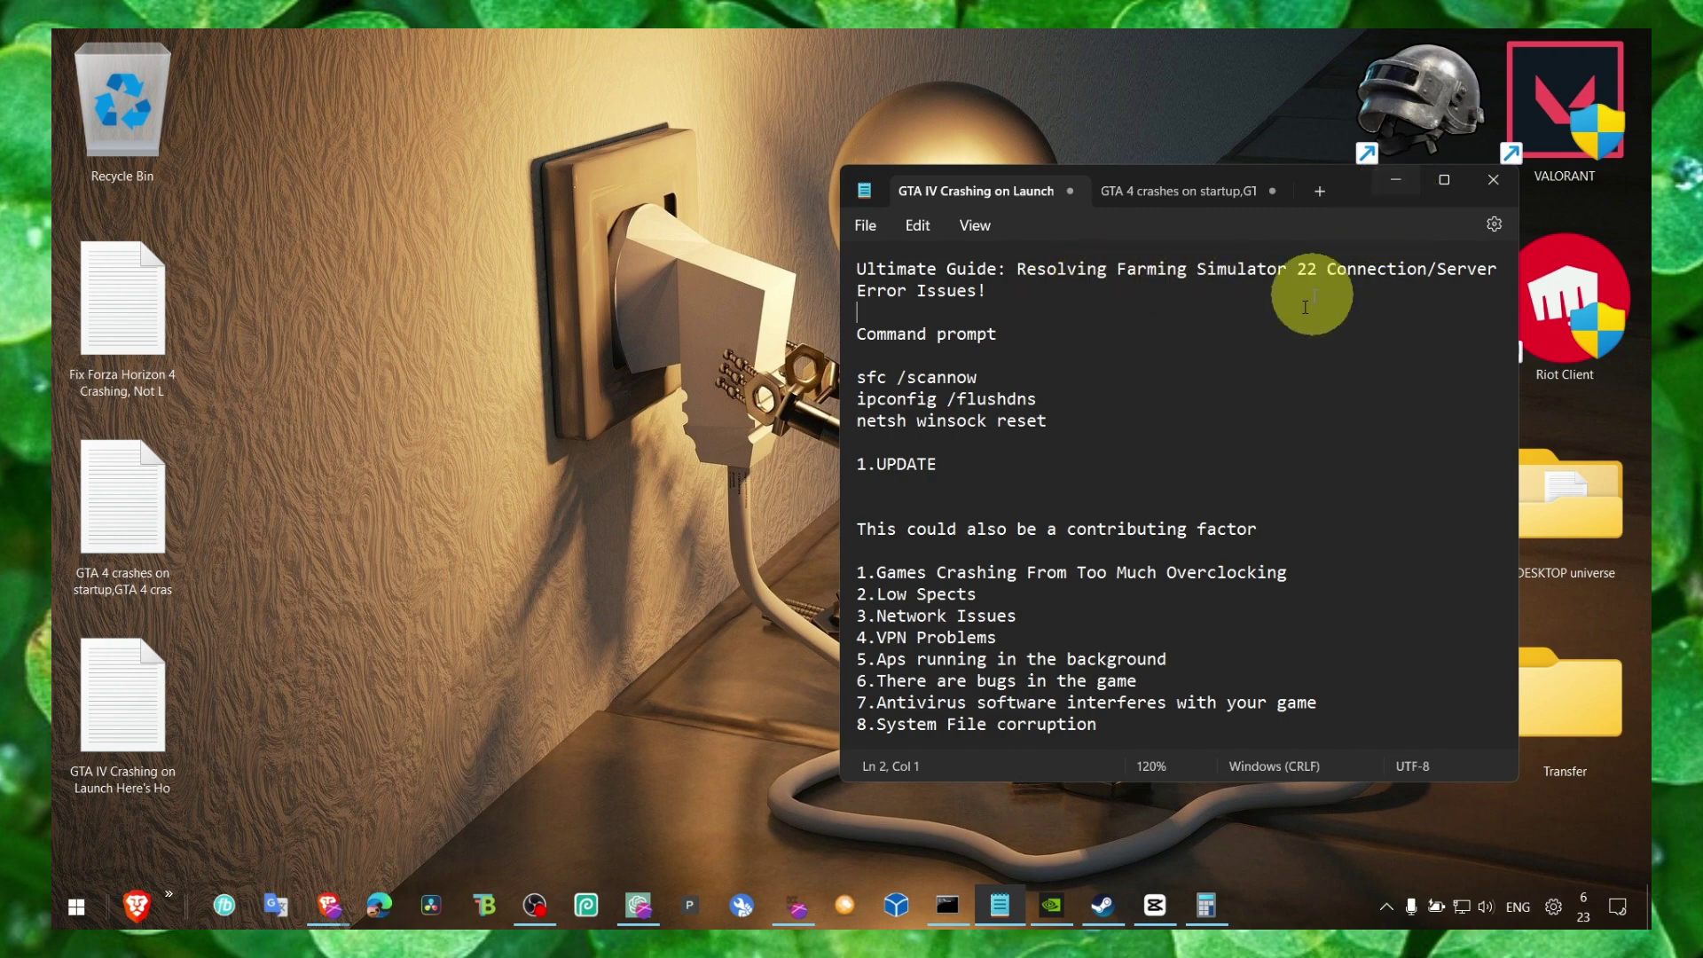
# Scroll the guide to the Connections issues list, then minimize Notepad.
pyautogui.scroll(-5, 1246, 377)
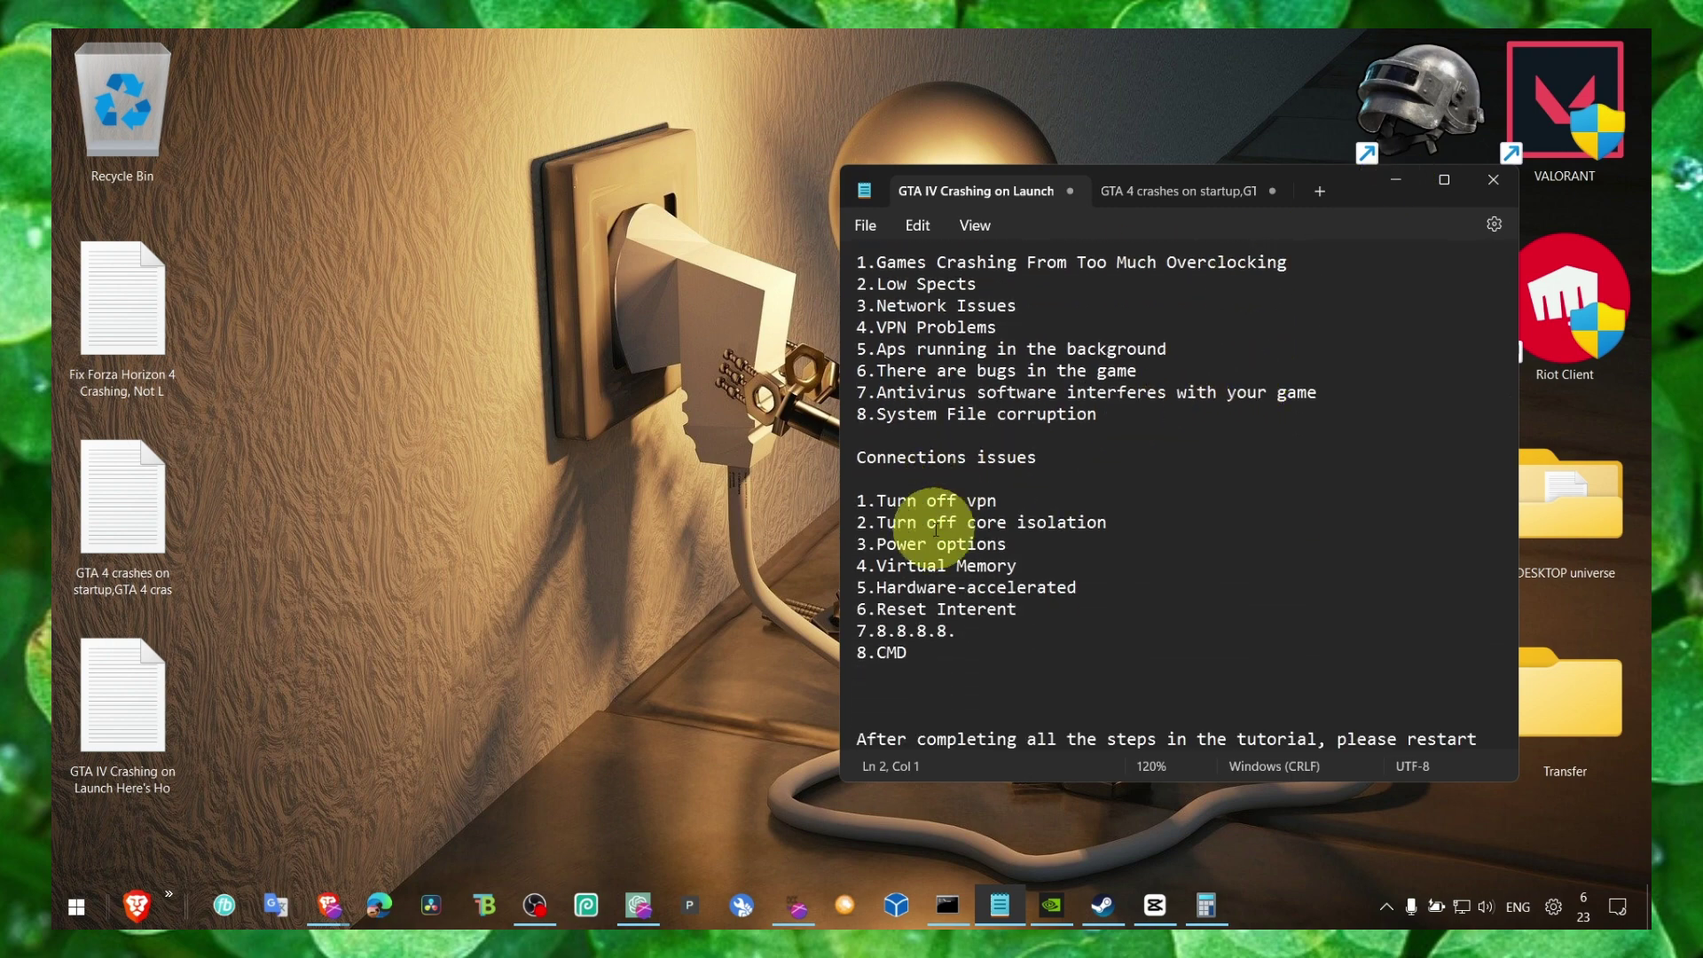
pyautogui.click(1407, 197)
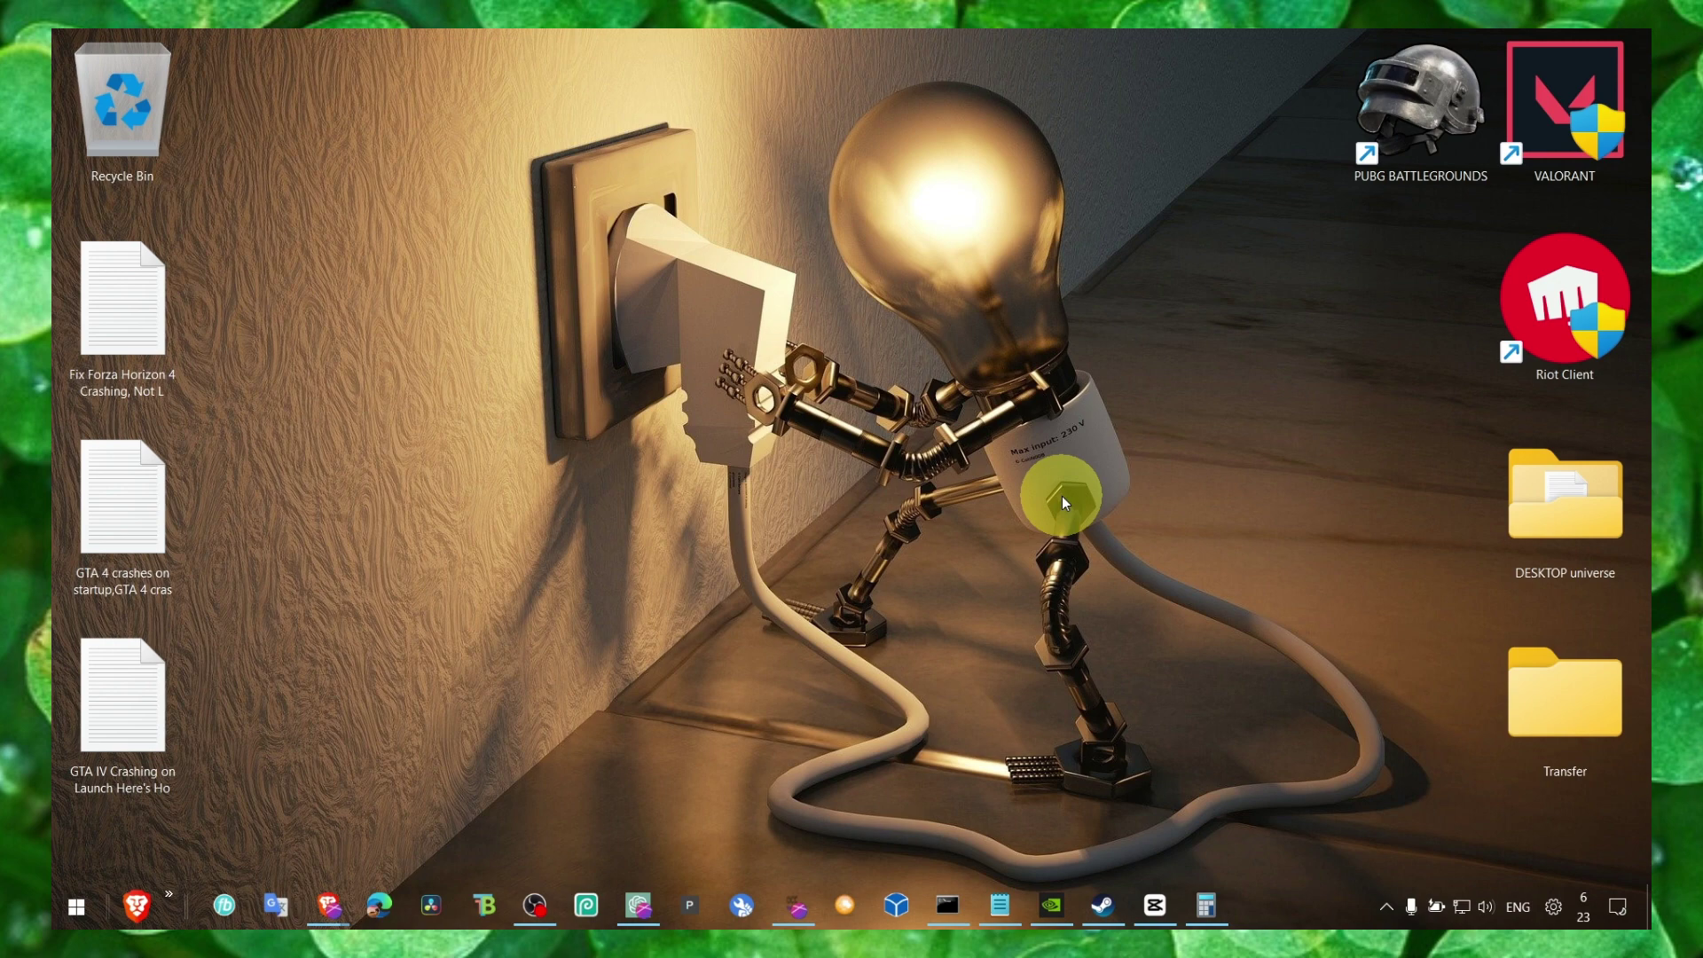
# Confirm from the tray network flyout that Wi-Fi is off, then open Windows search.
pyautogui.click(1461, 907)
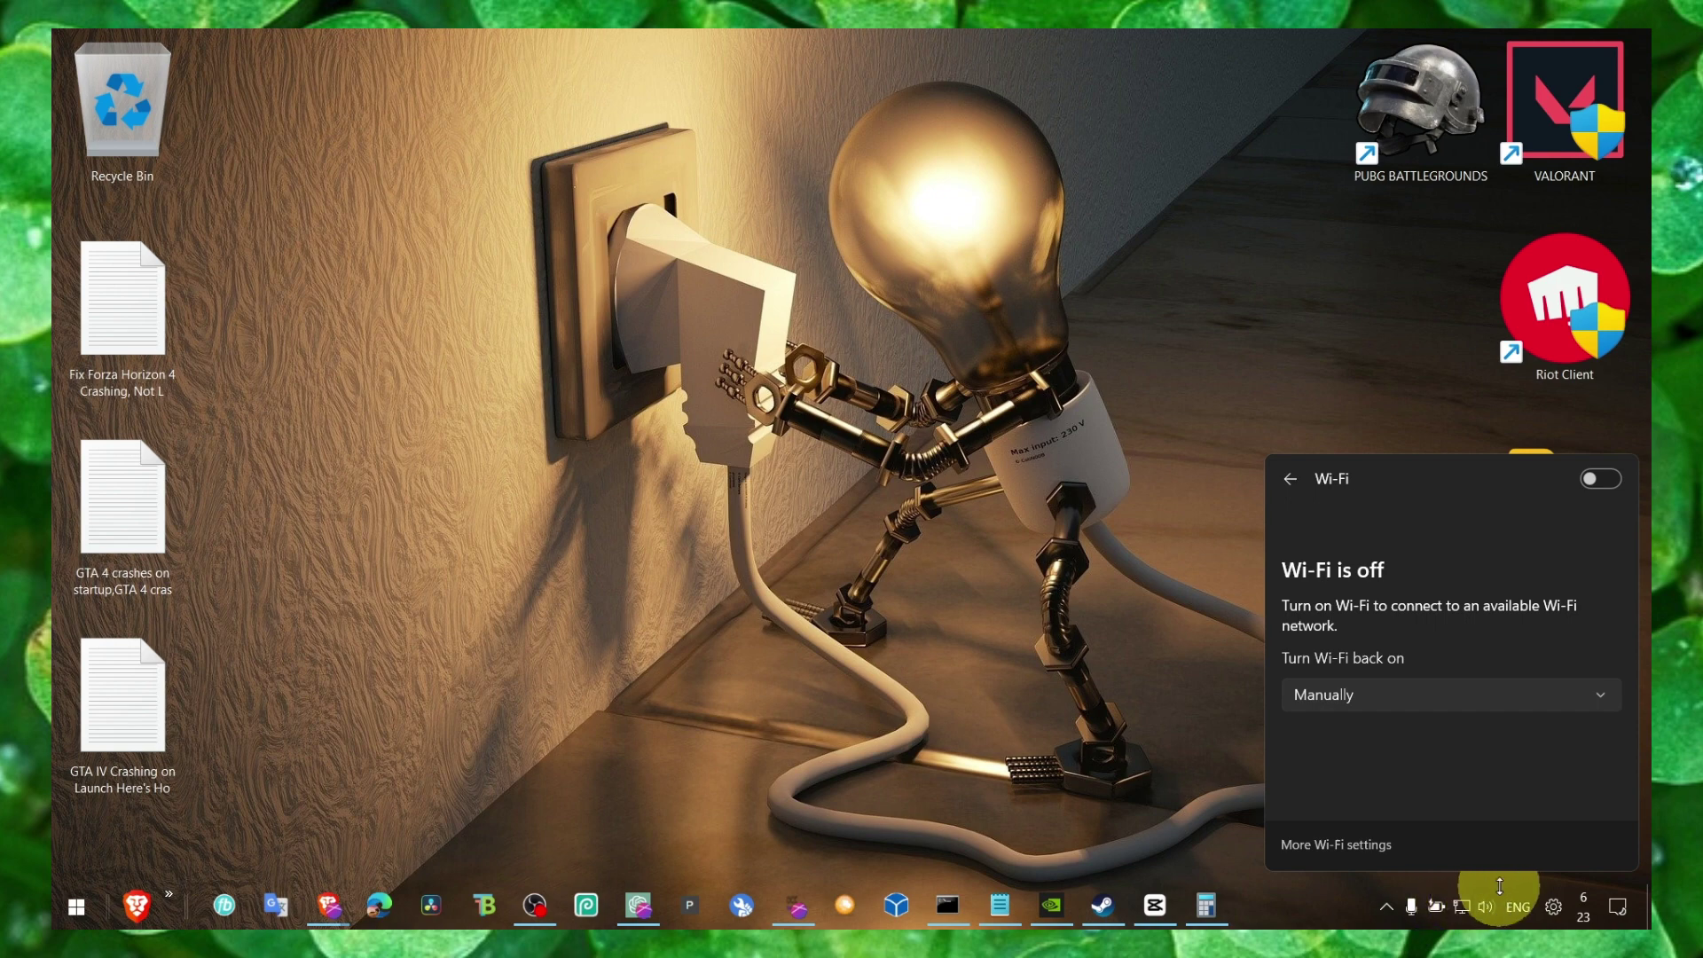
pyautogui.click(1166, 587)
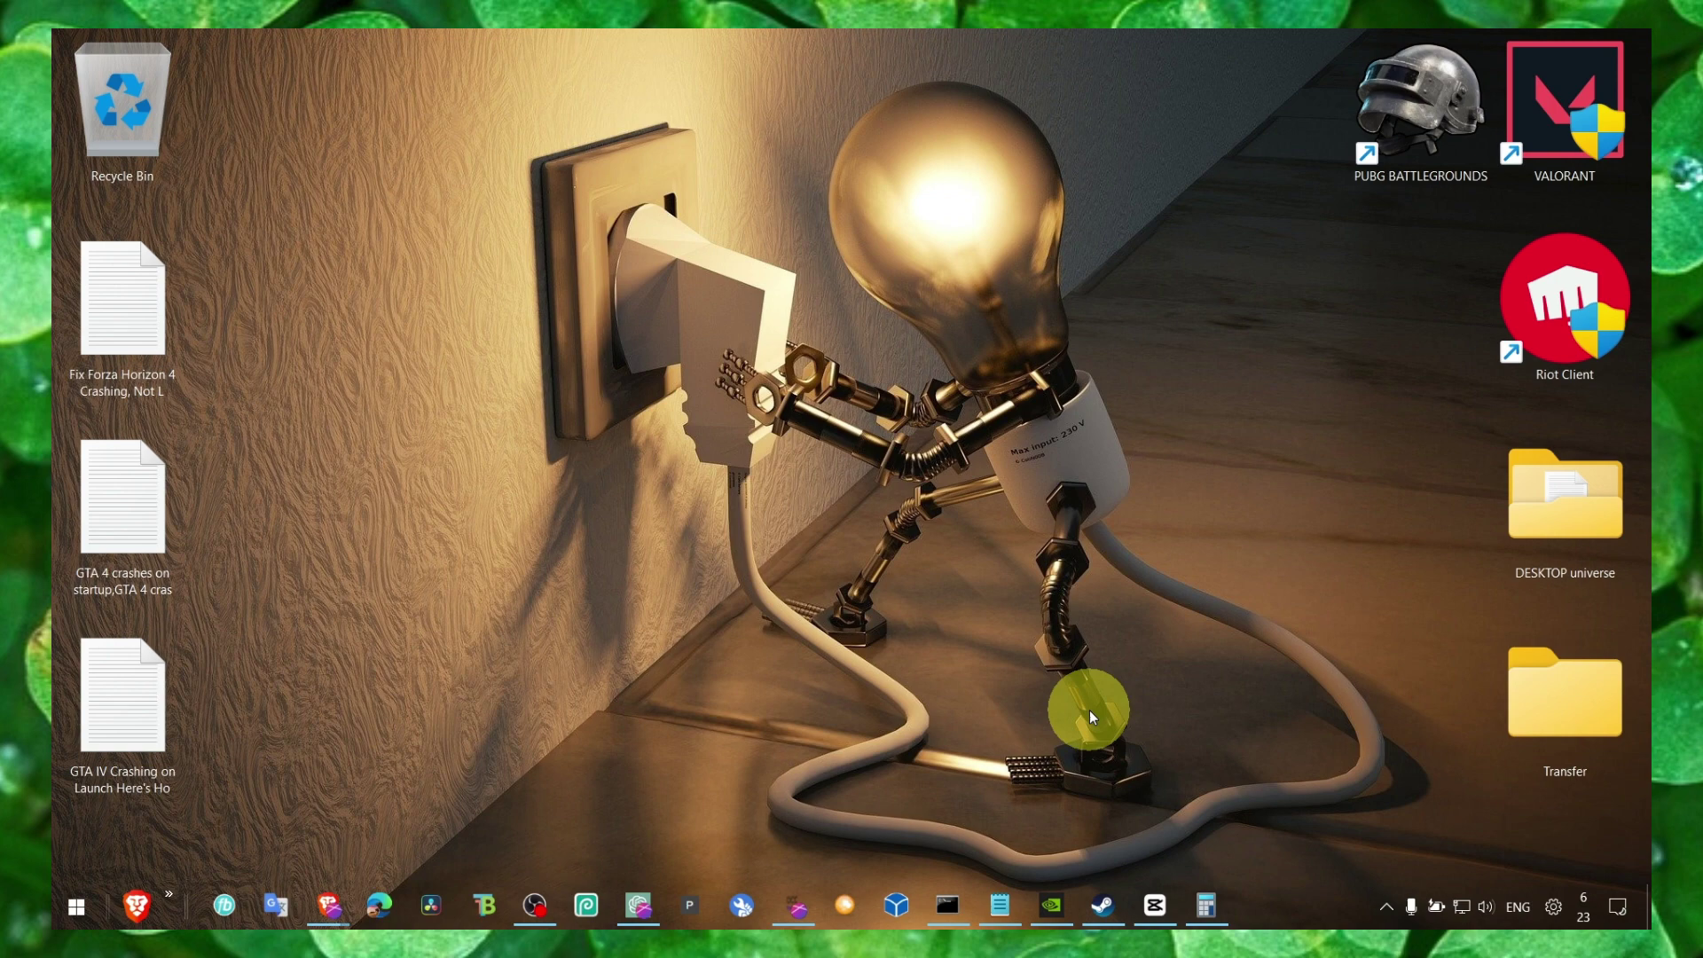
pyautogui.press('super+s')
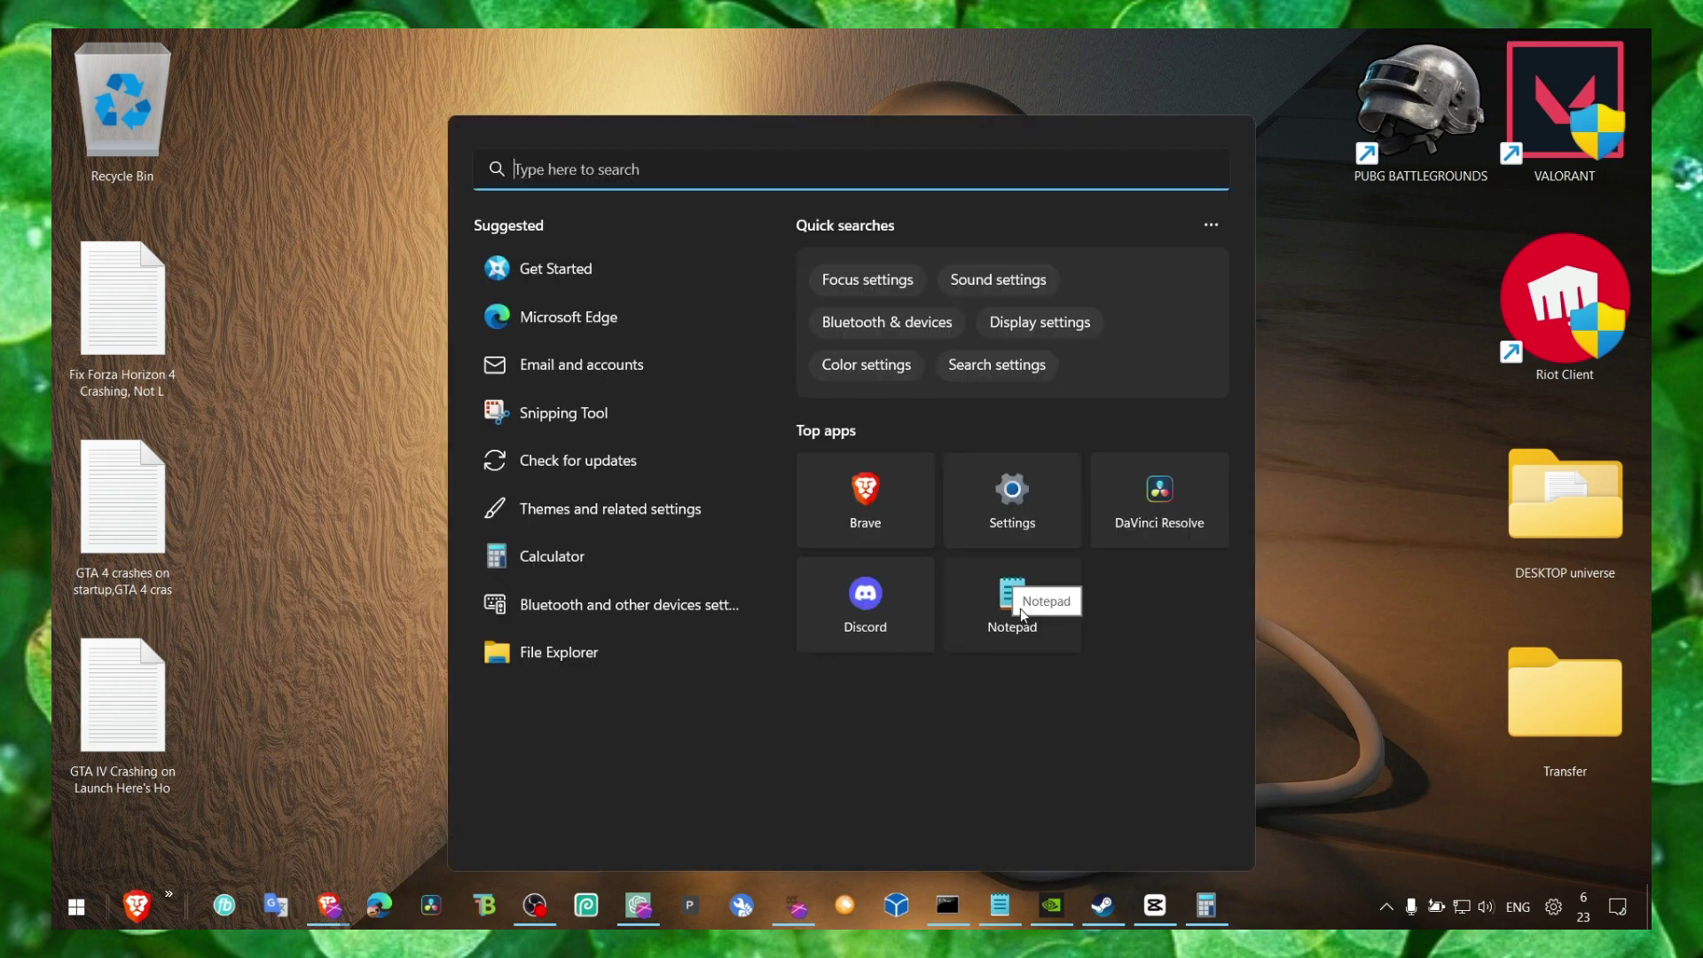
# View the Network reset page under Network & internet > Advanced network settings, then return.
pyautogui.rightClick(1461, 903)
pyautogui.click(1463, 878)
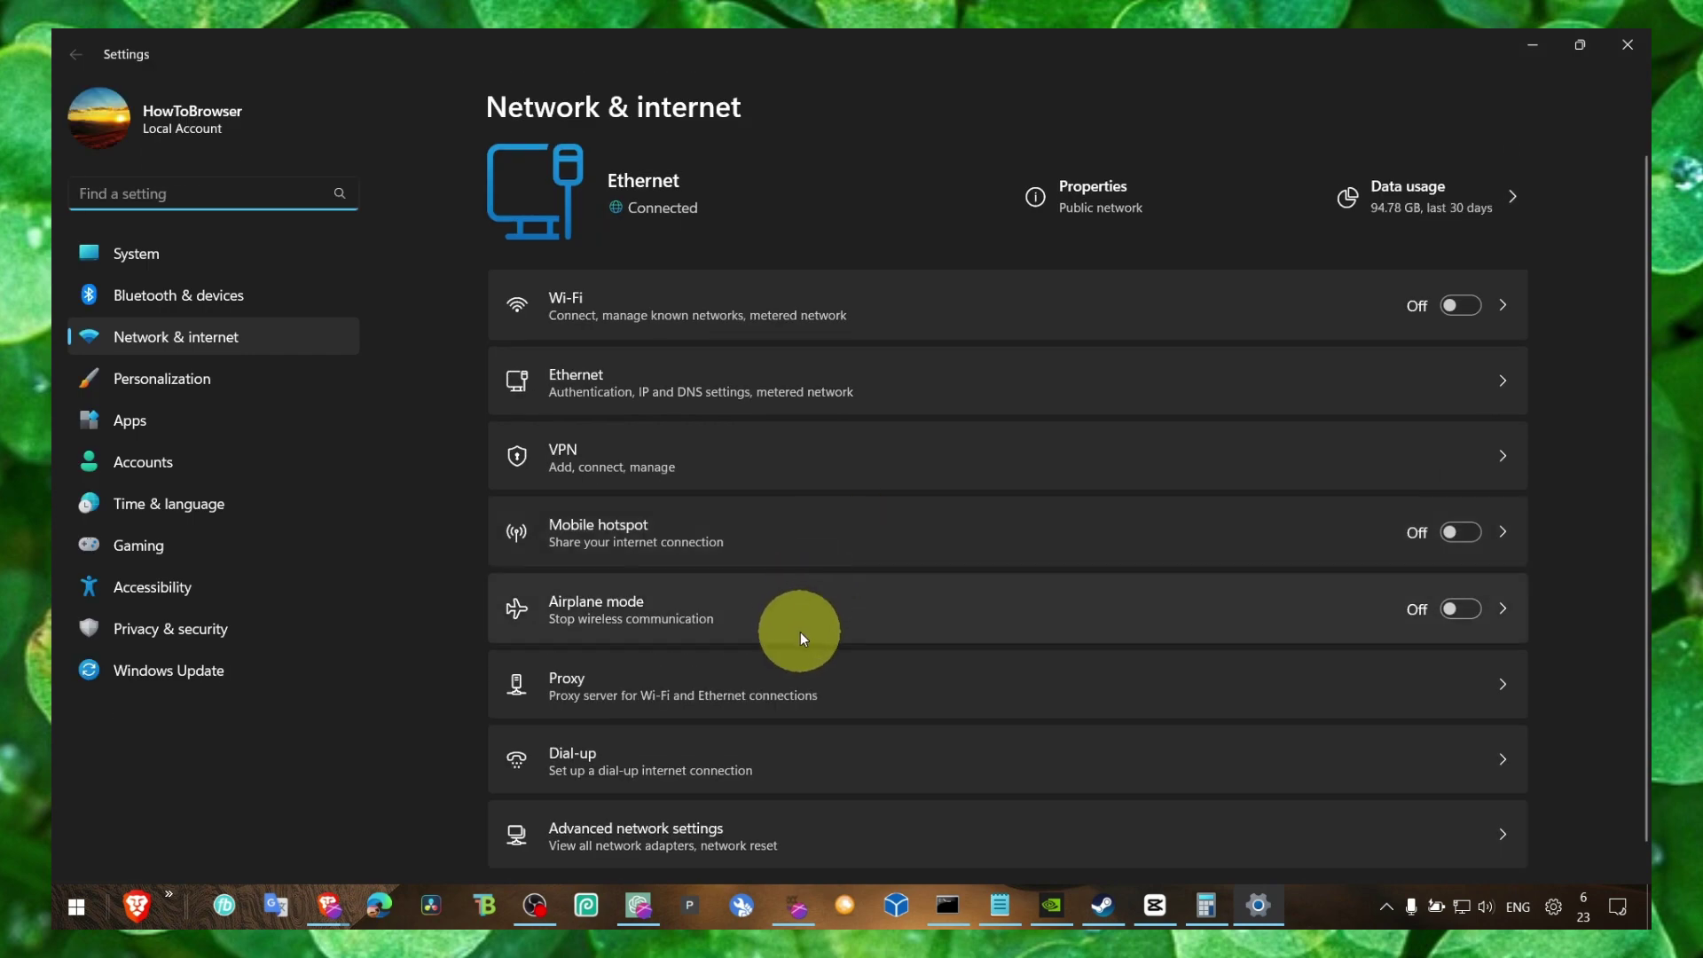
pyautogui.click(756, 808)
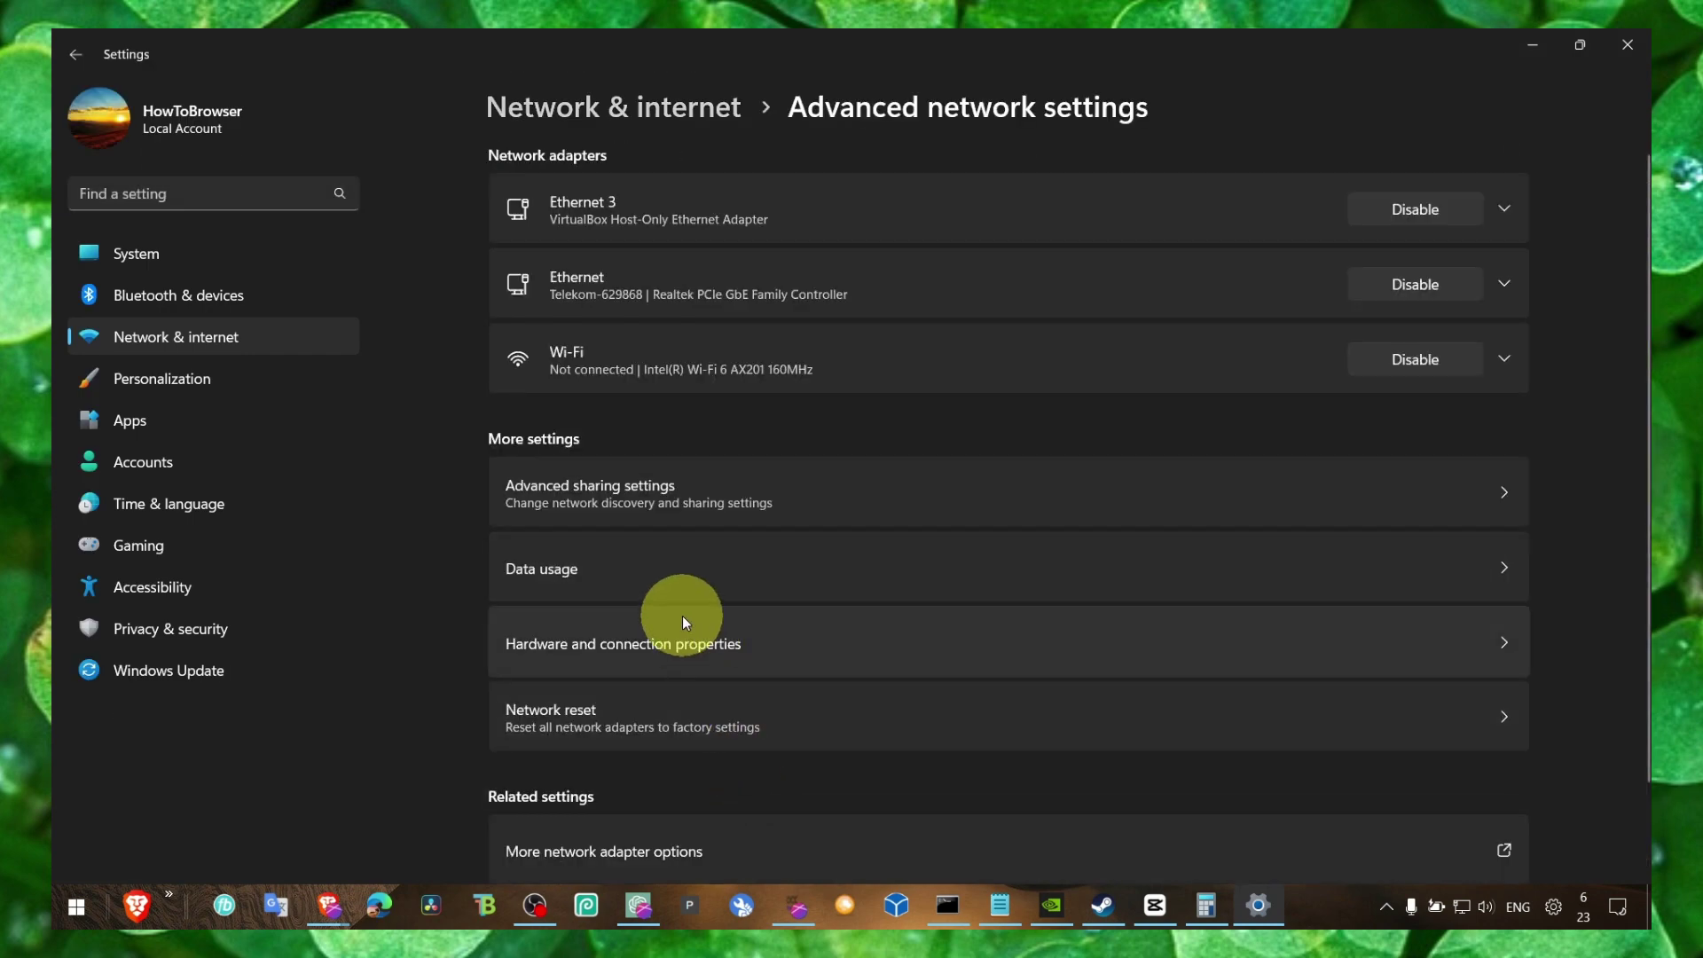
pyautogui.click(654, 705)
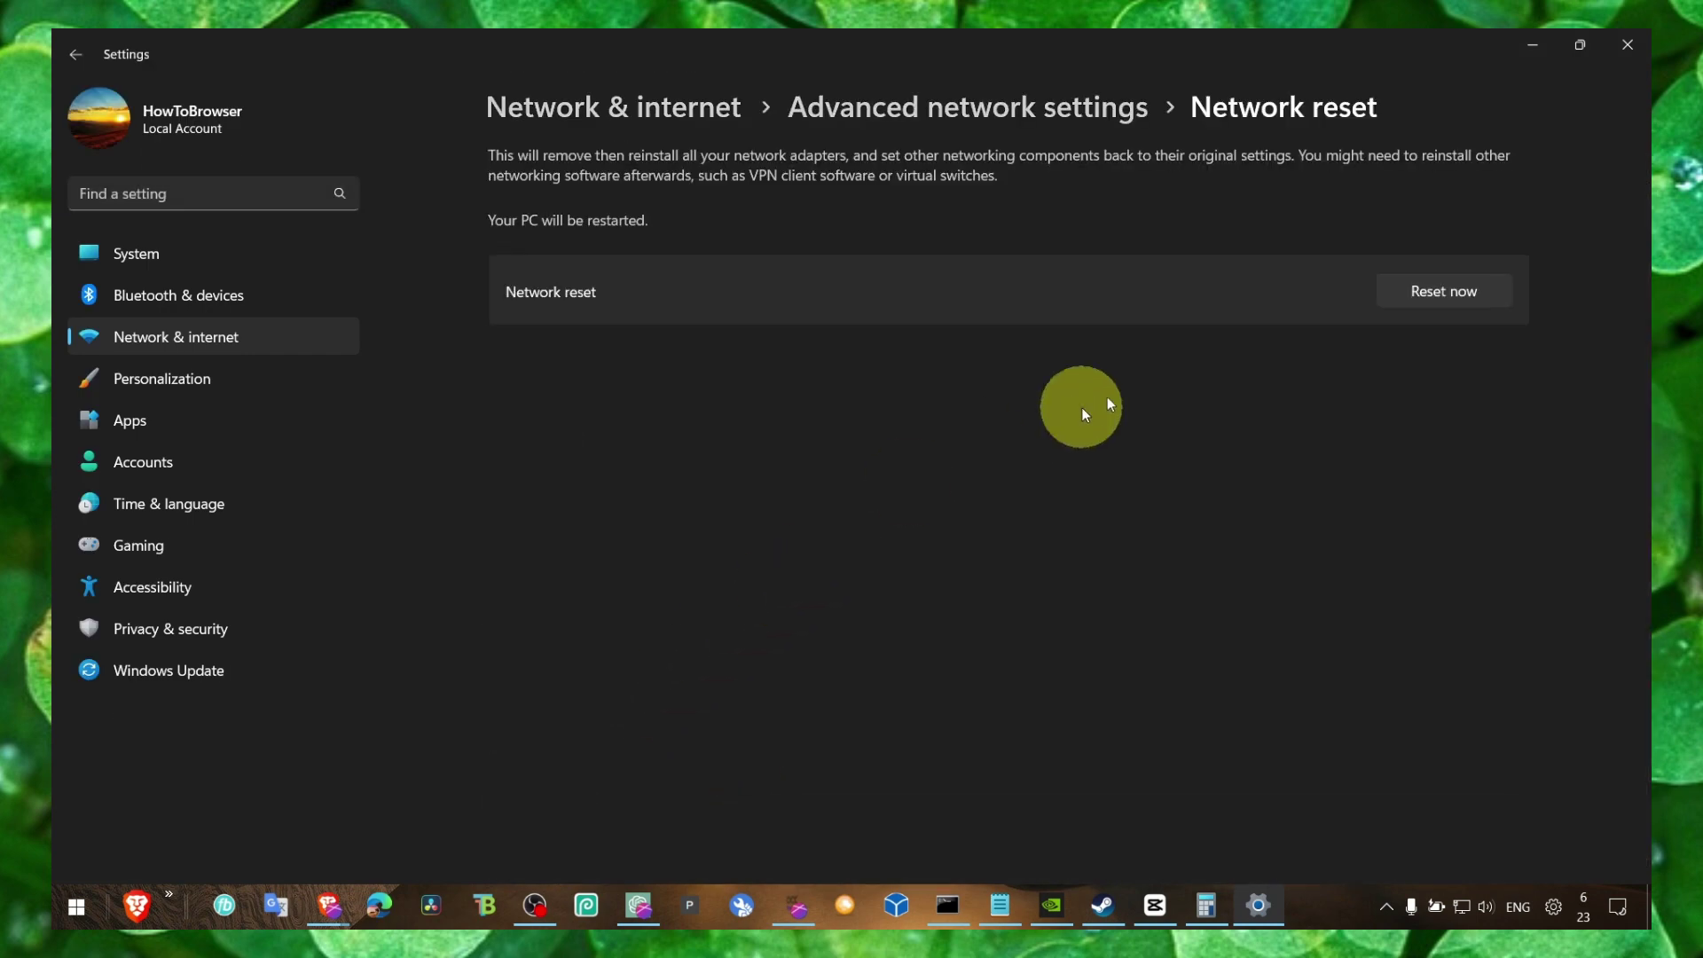
pyautogui.click(1046, 116)
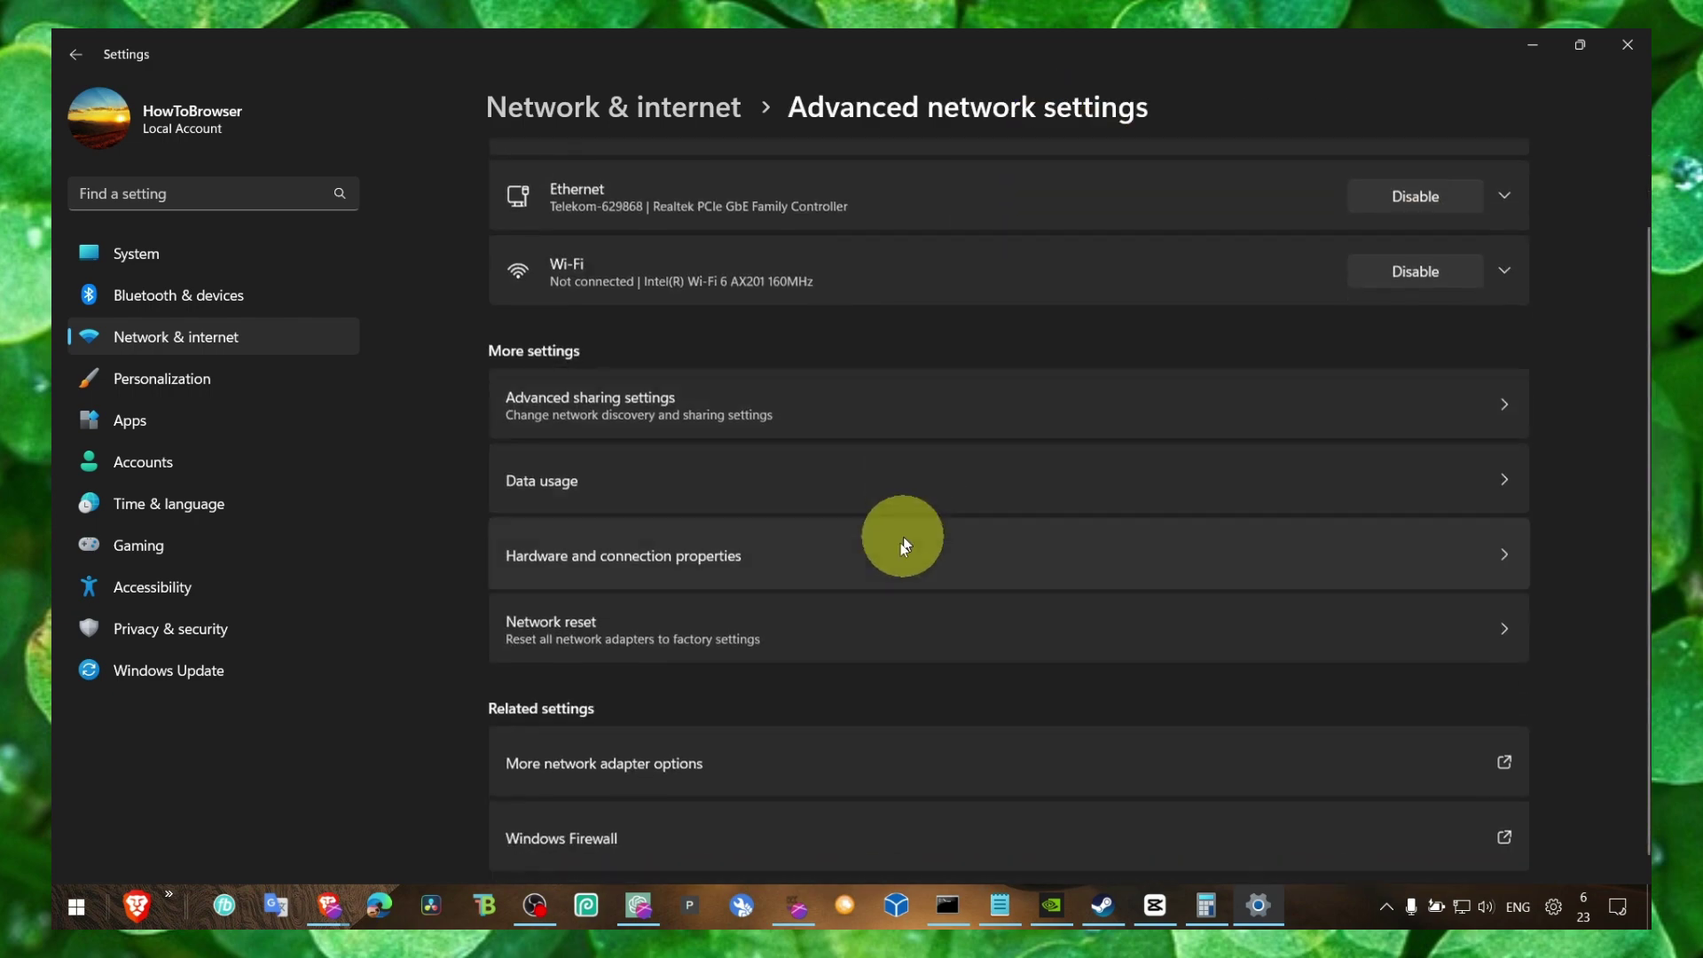
# Set Ethernet's IPv4 DNS servers to 8.8.8.8 and 8.8.4.4, then close the network windows.
pyautogui.click(737, 759)
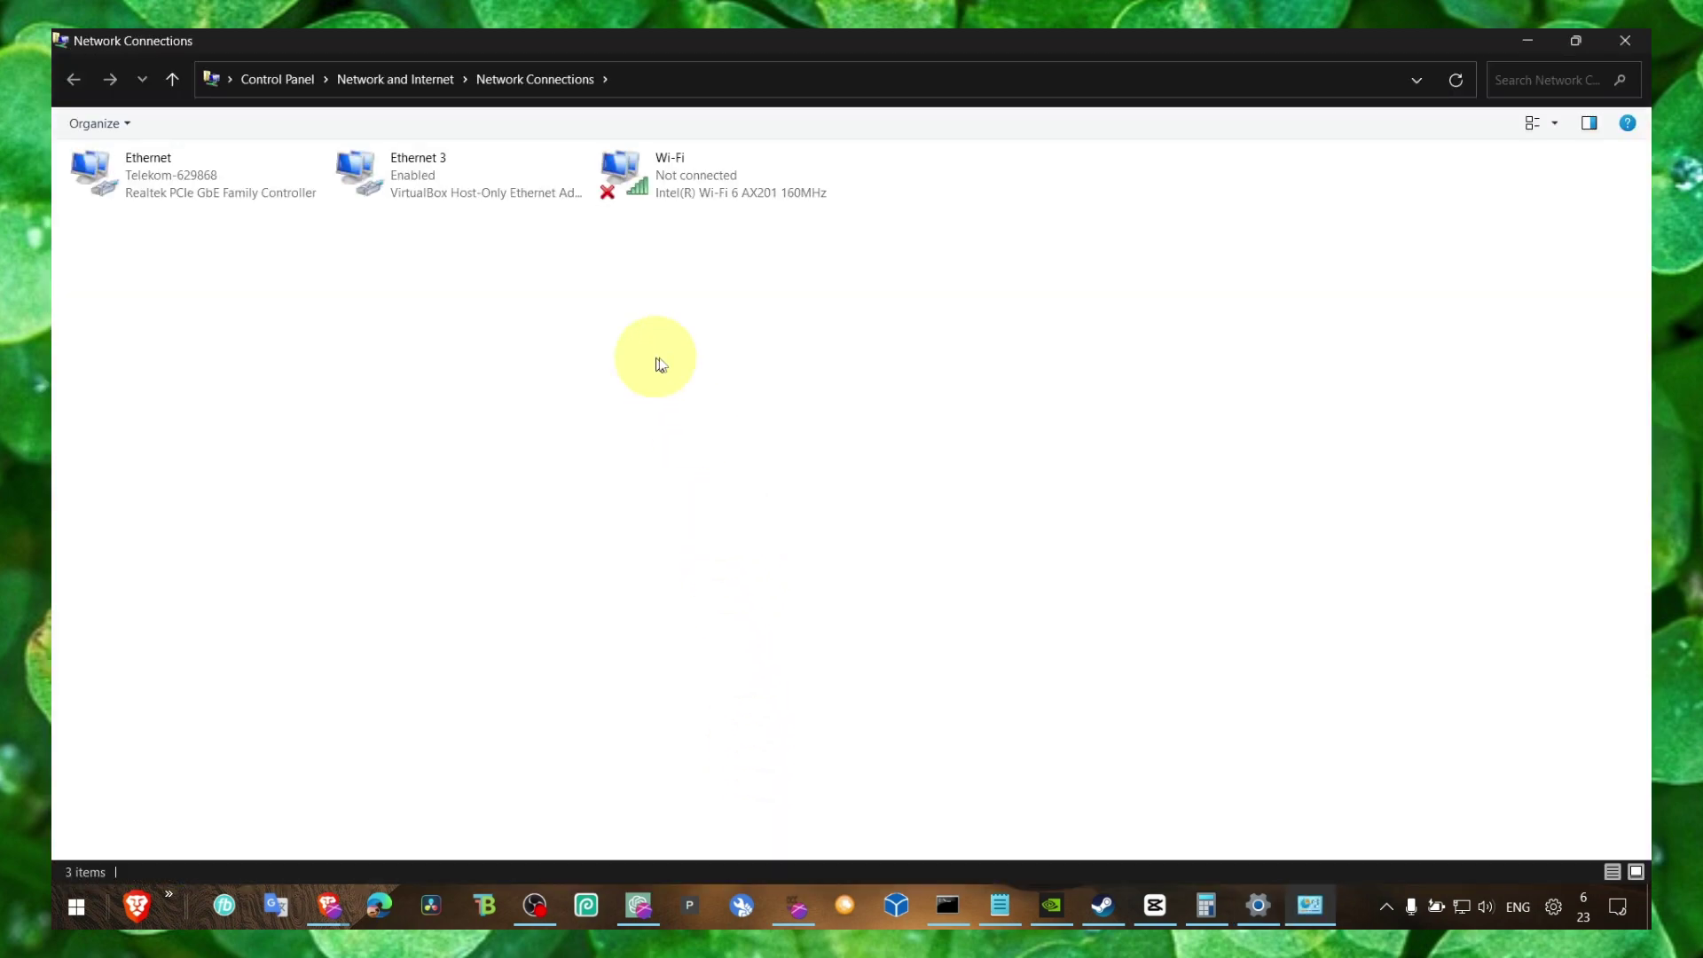
pyautogui.rightClick(210, 173)
pyautogui.click(277, 373)
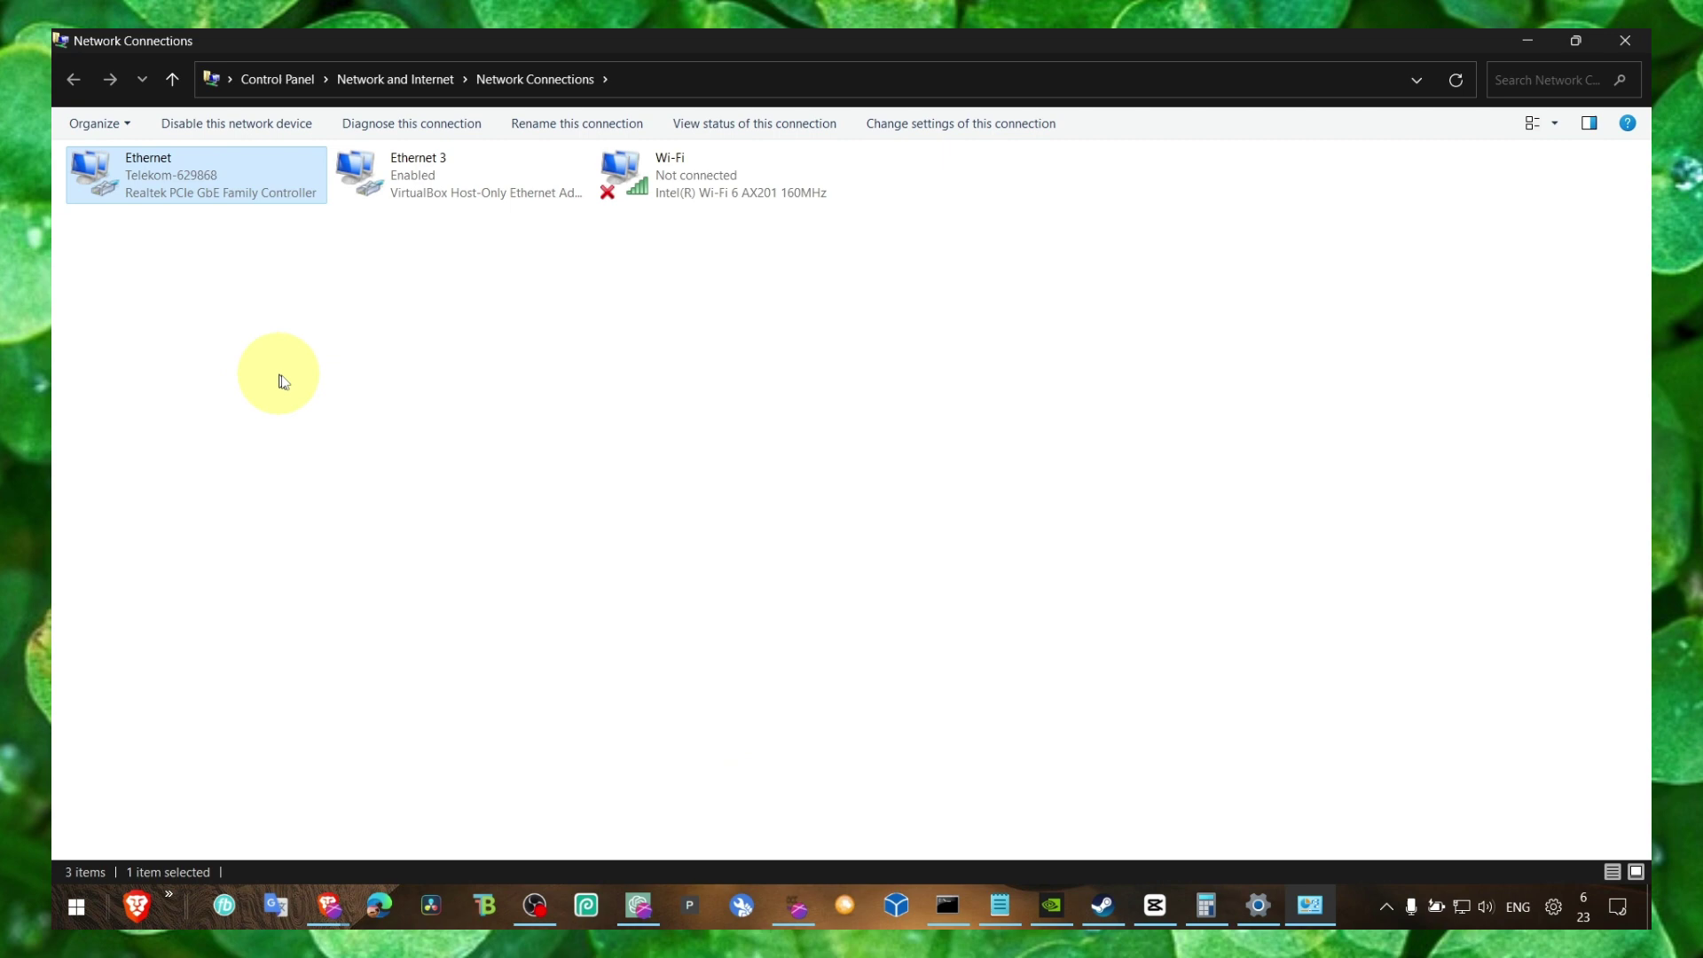
pyautogui.click(250, 399)
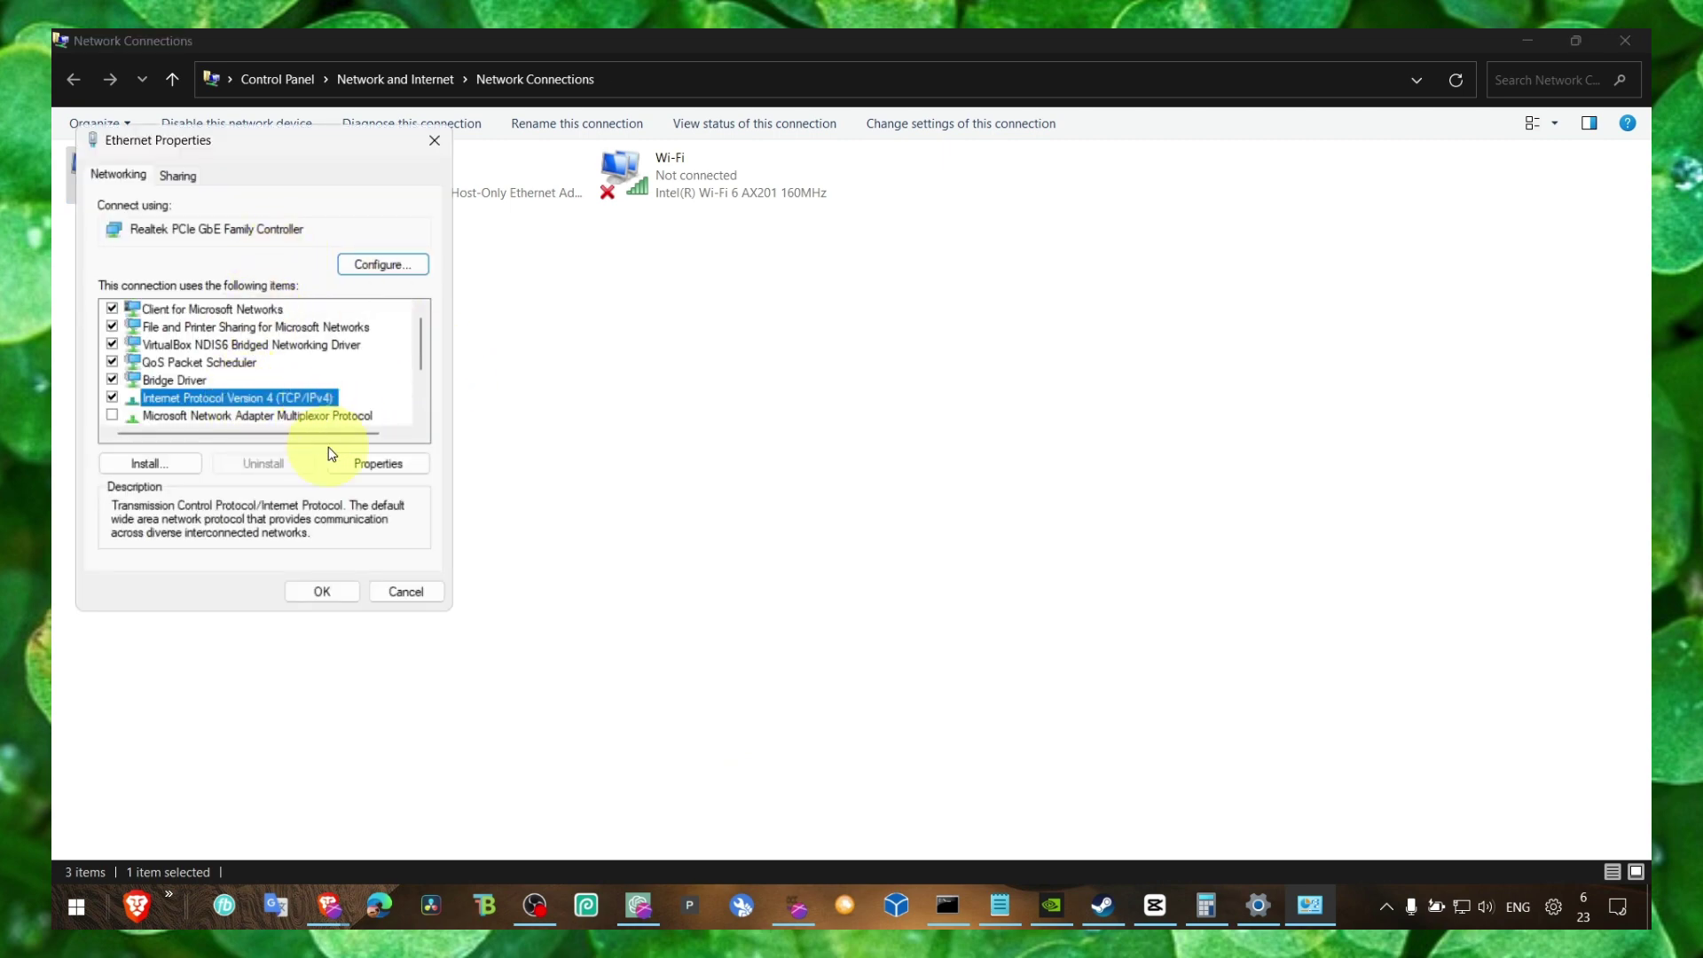
pyautogui.click(392, 465)
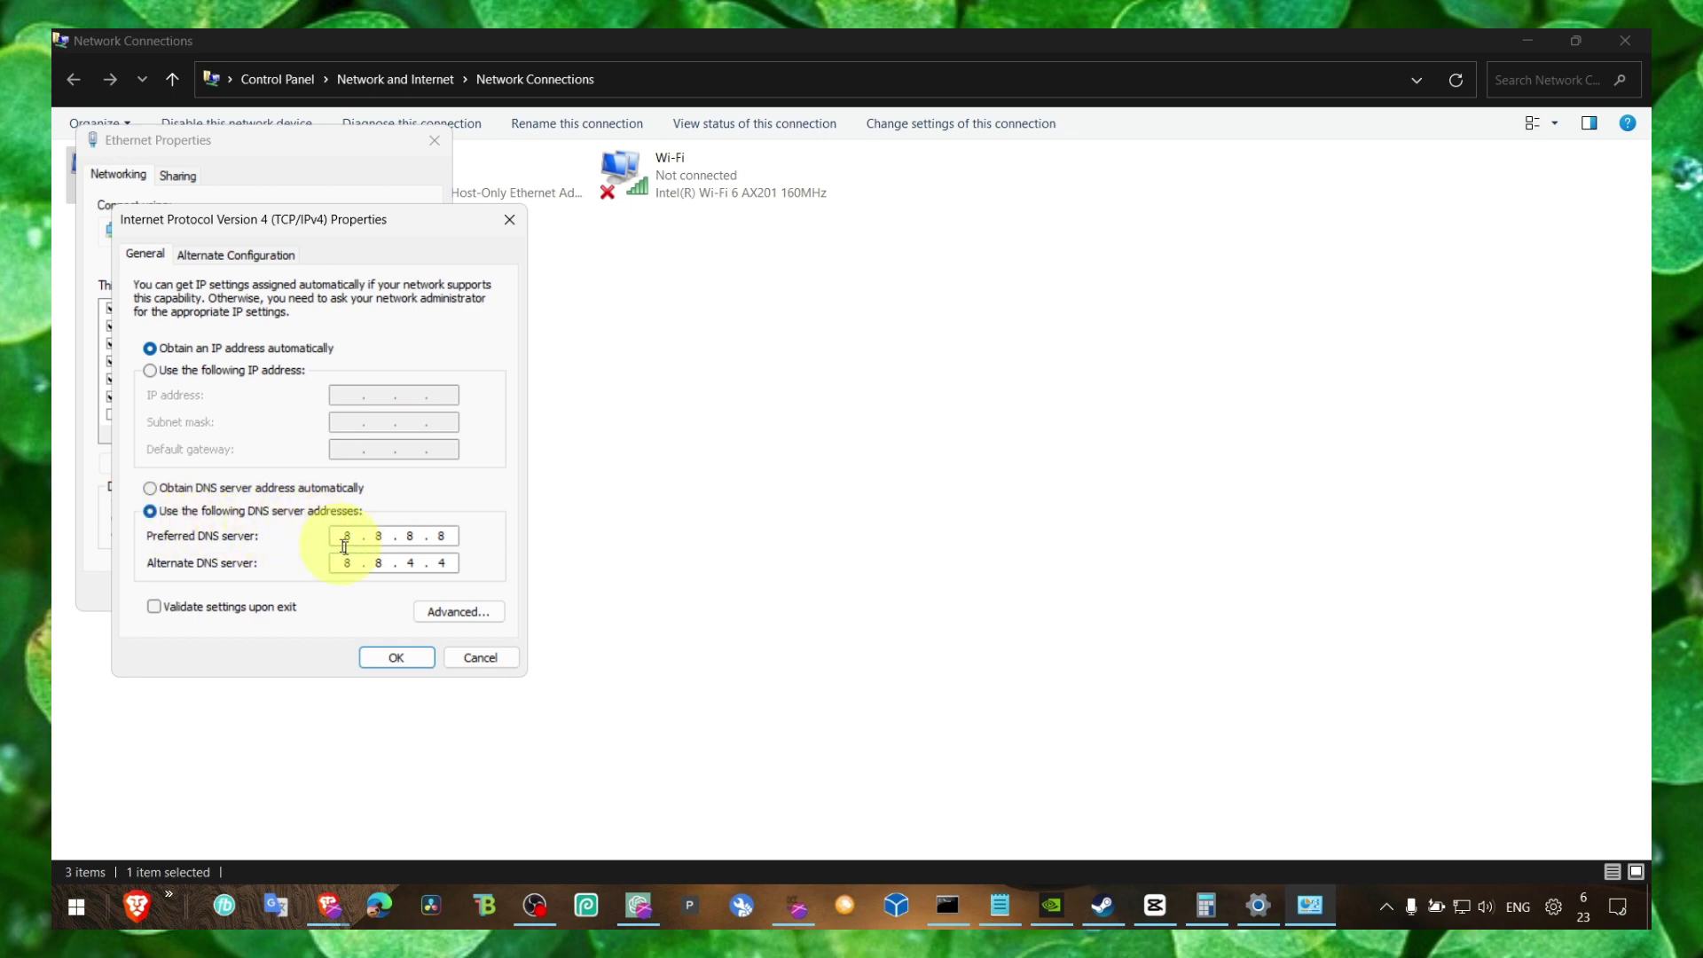
pyautogui.click(396, 657)
pyautogui.click(347, 598)
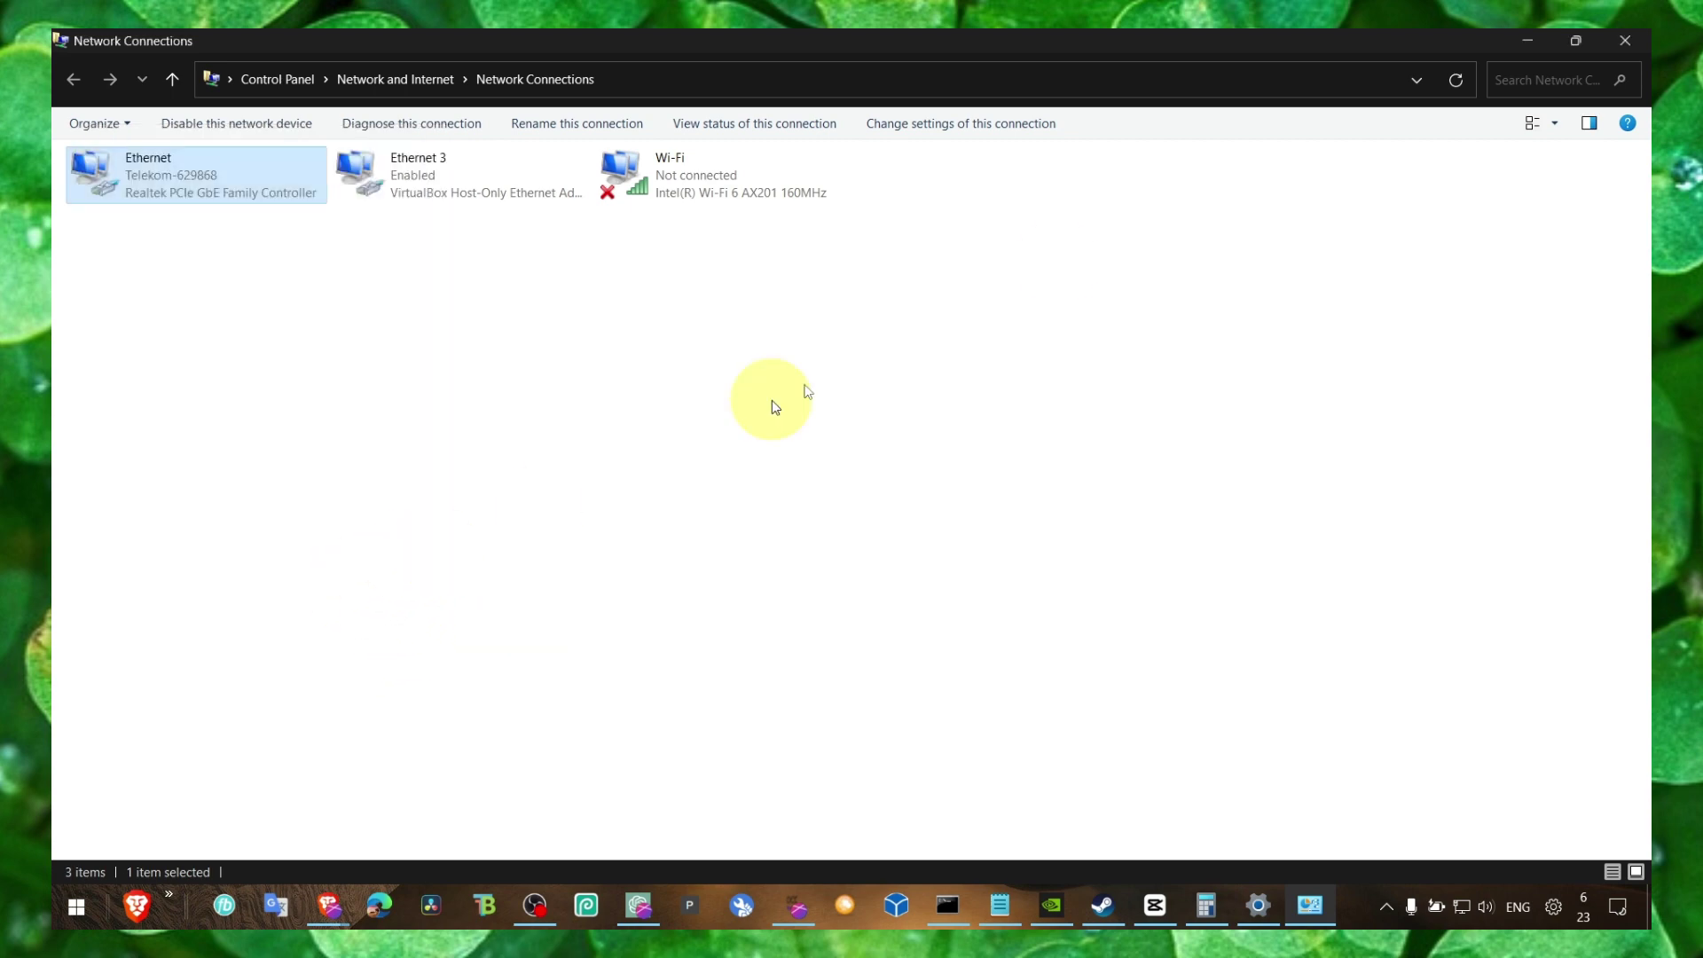
pyautogui.click(1625, 40)
# Open an administrator Command Prompt and run ipconfig /flushdns copied from the guide.
pyautogui.click(1628, 45)
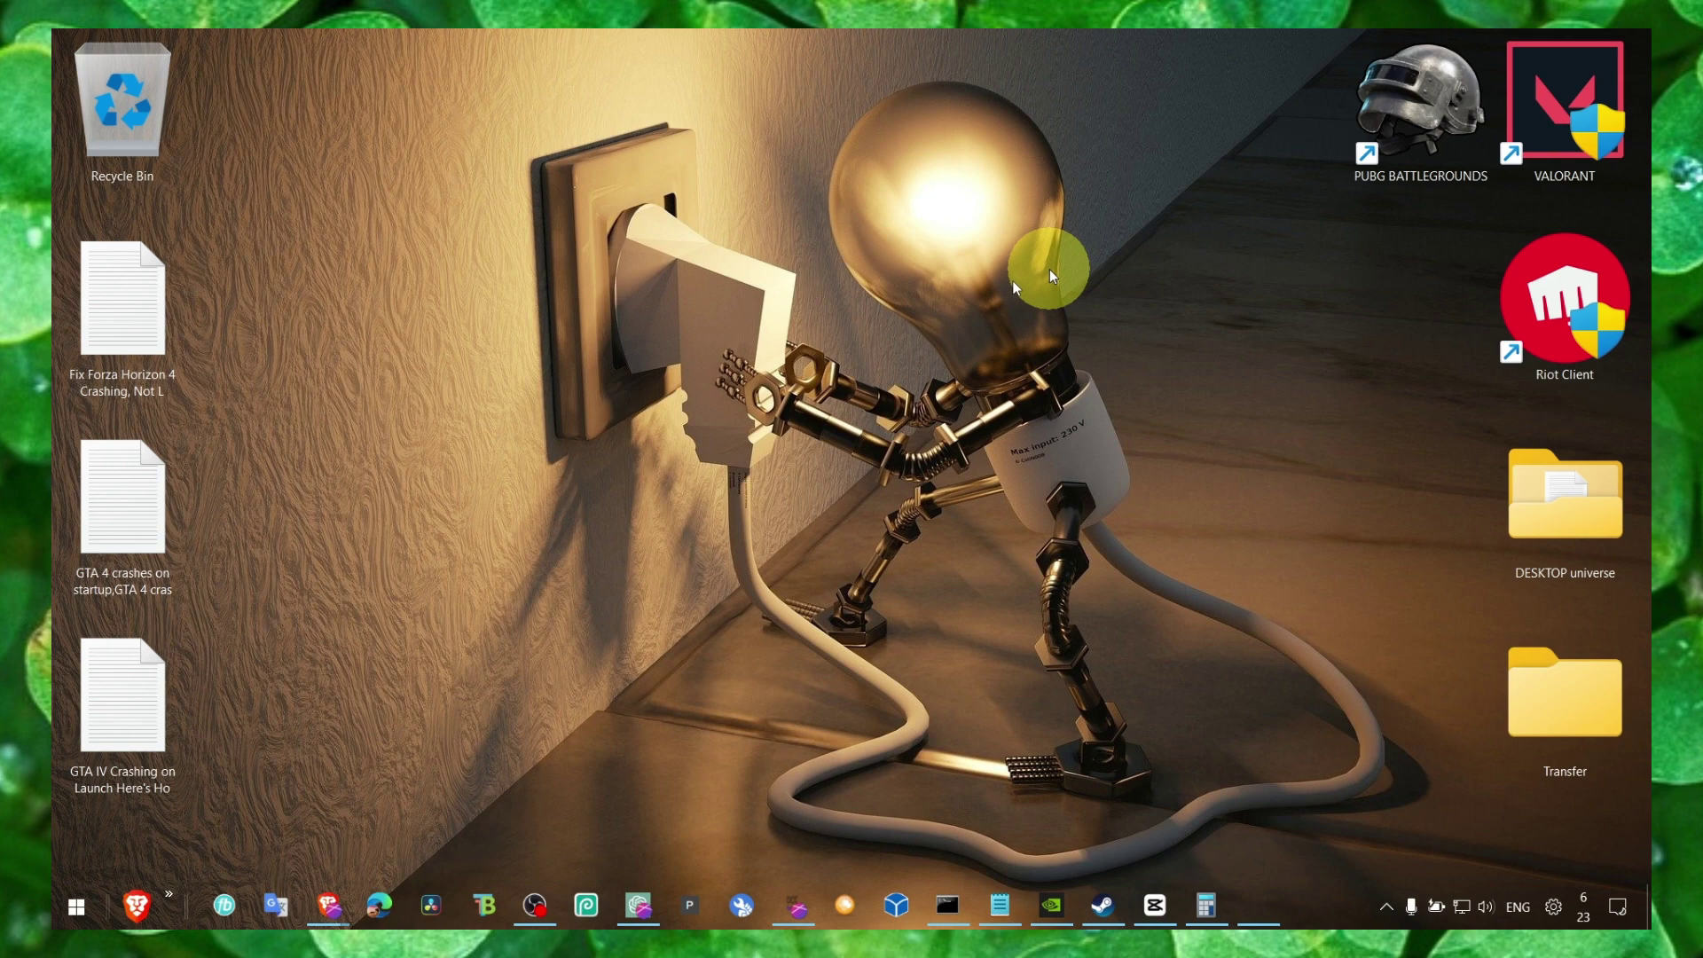
pyautogui.press('super')
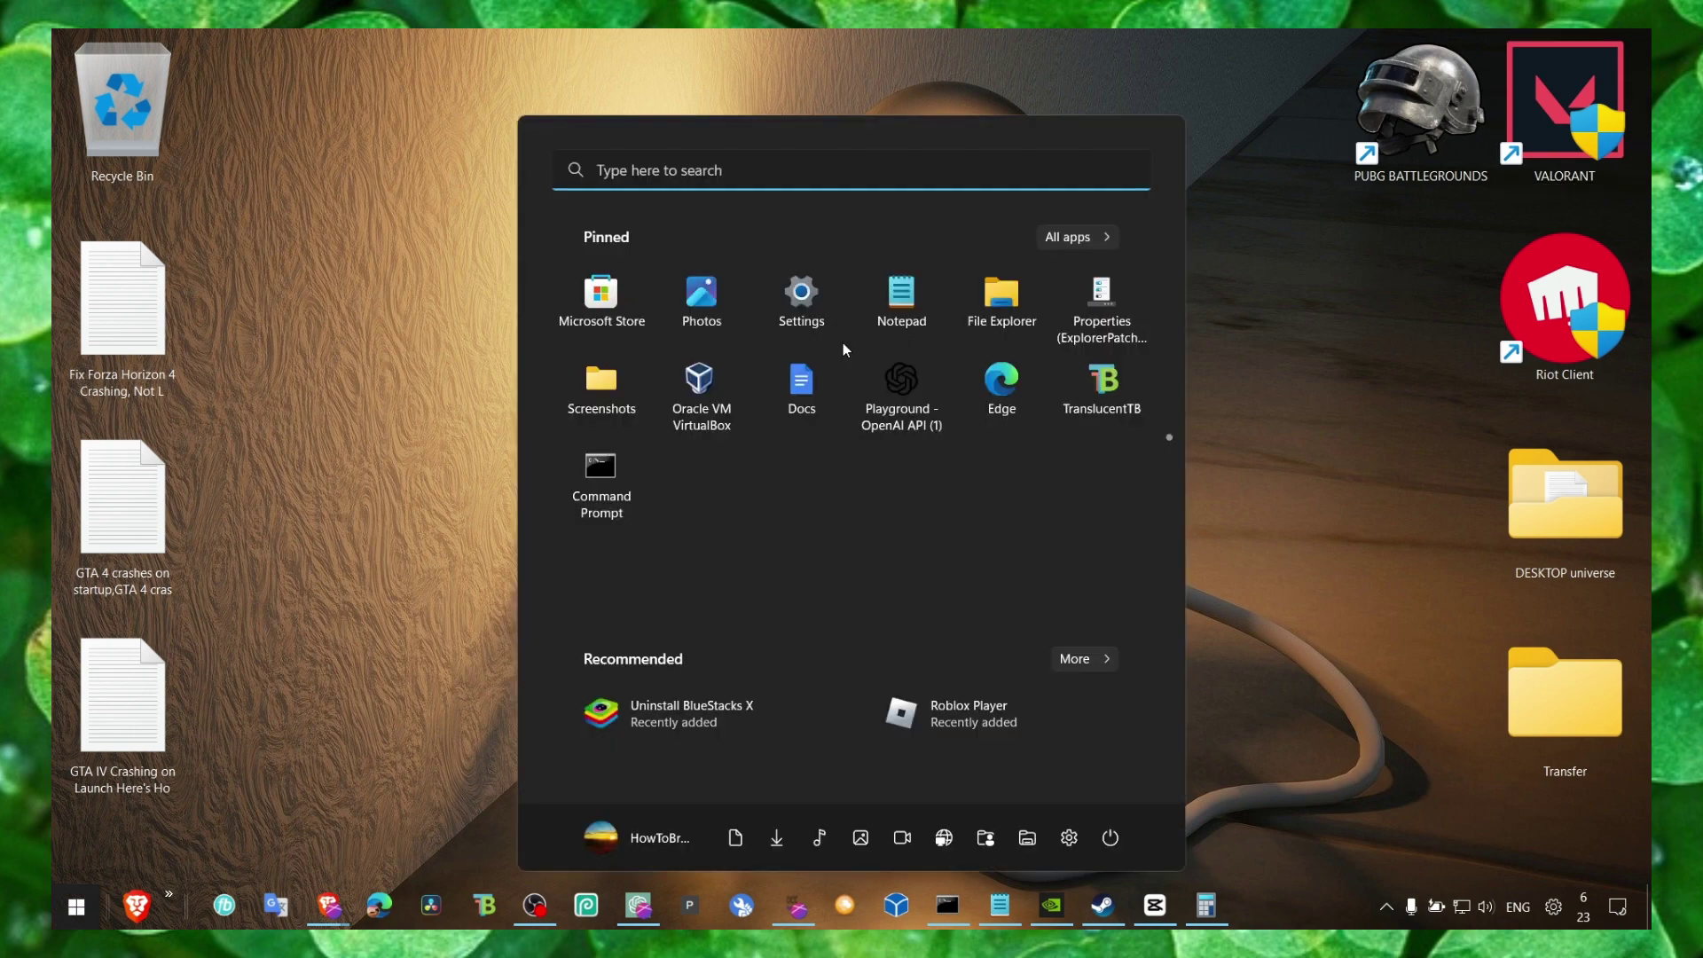
pyautogui.write('cmd')
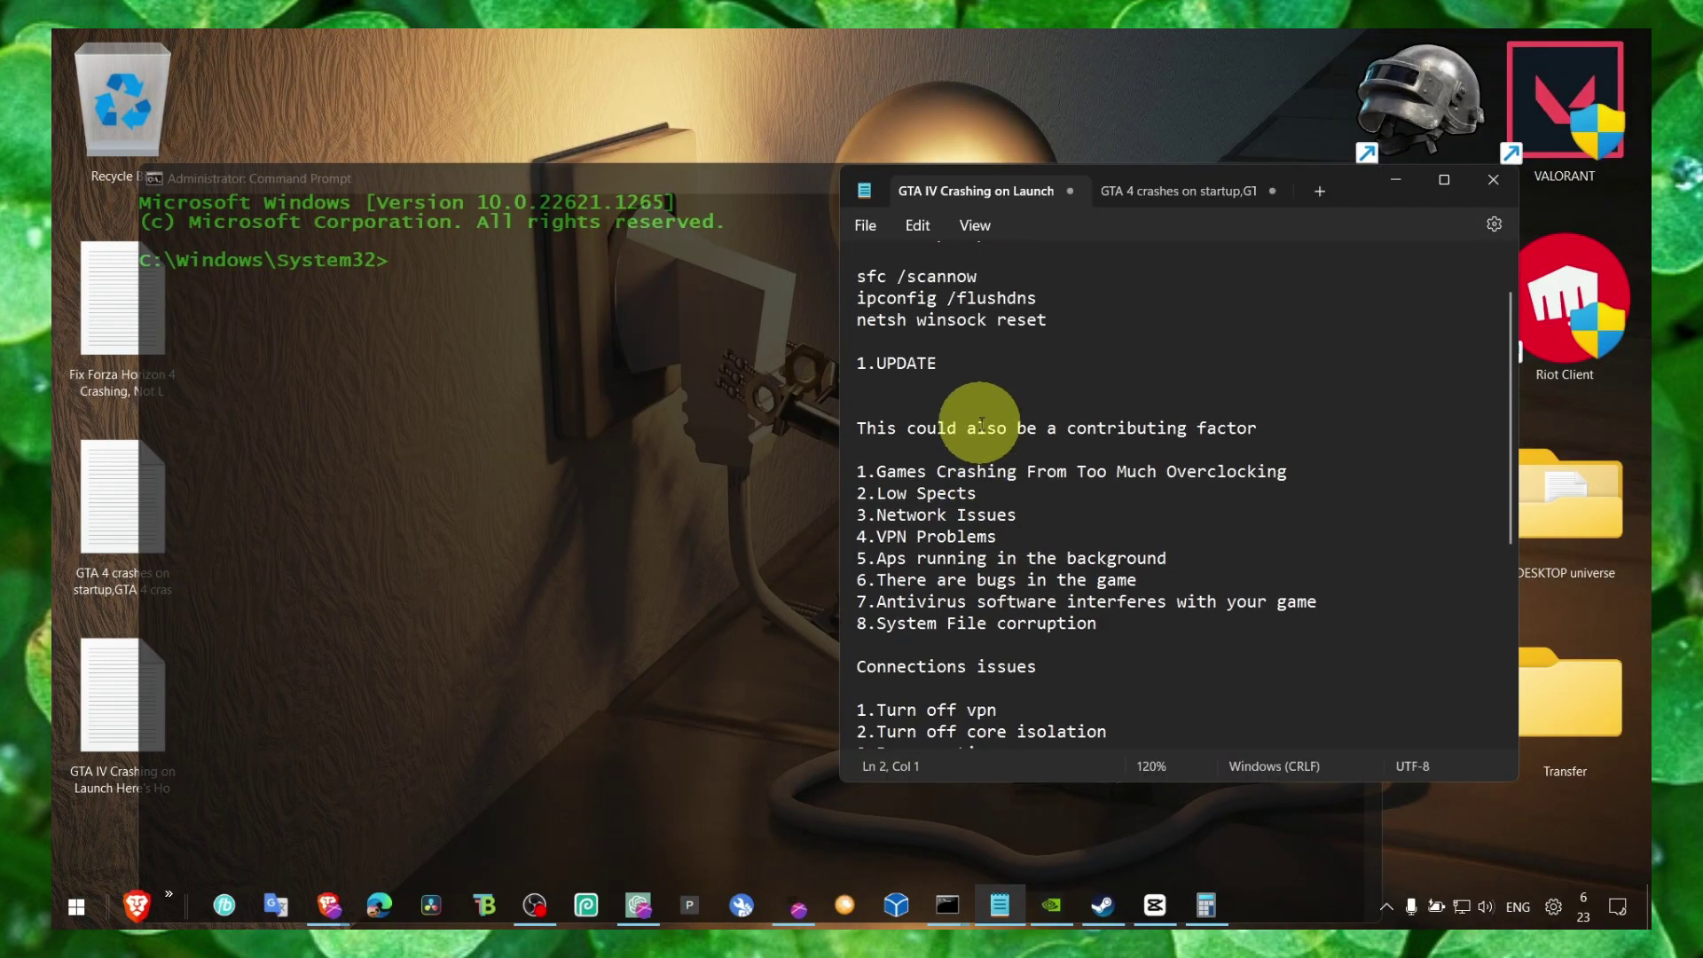
pyautogui.tripleClick(946, 355)
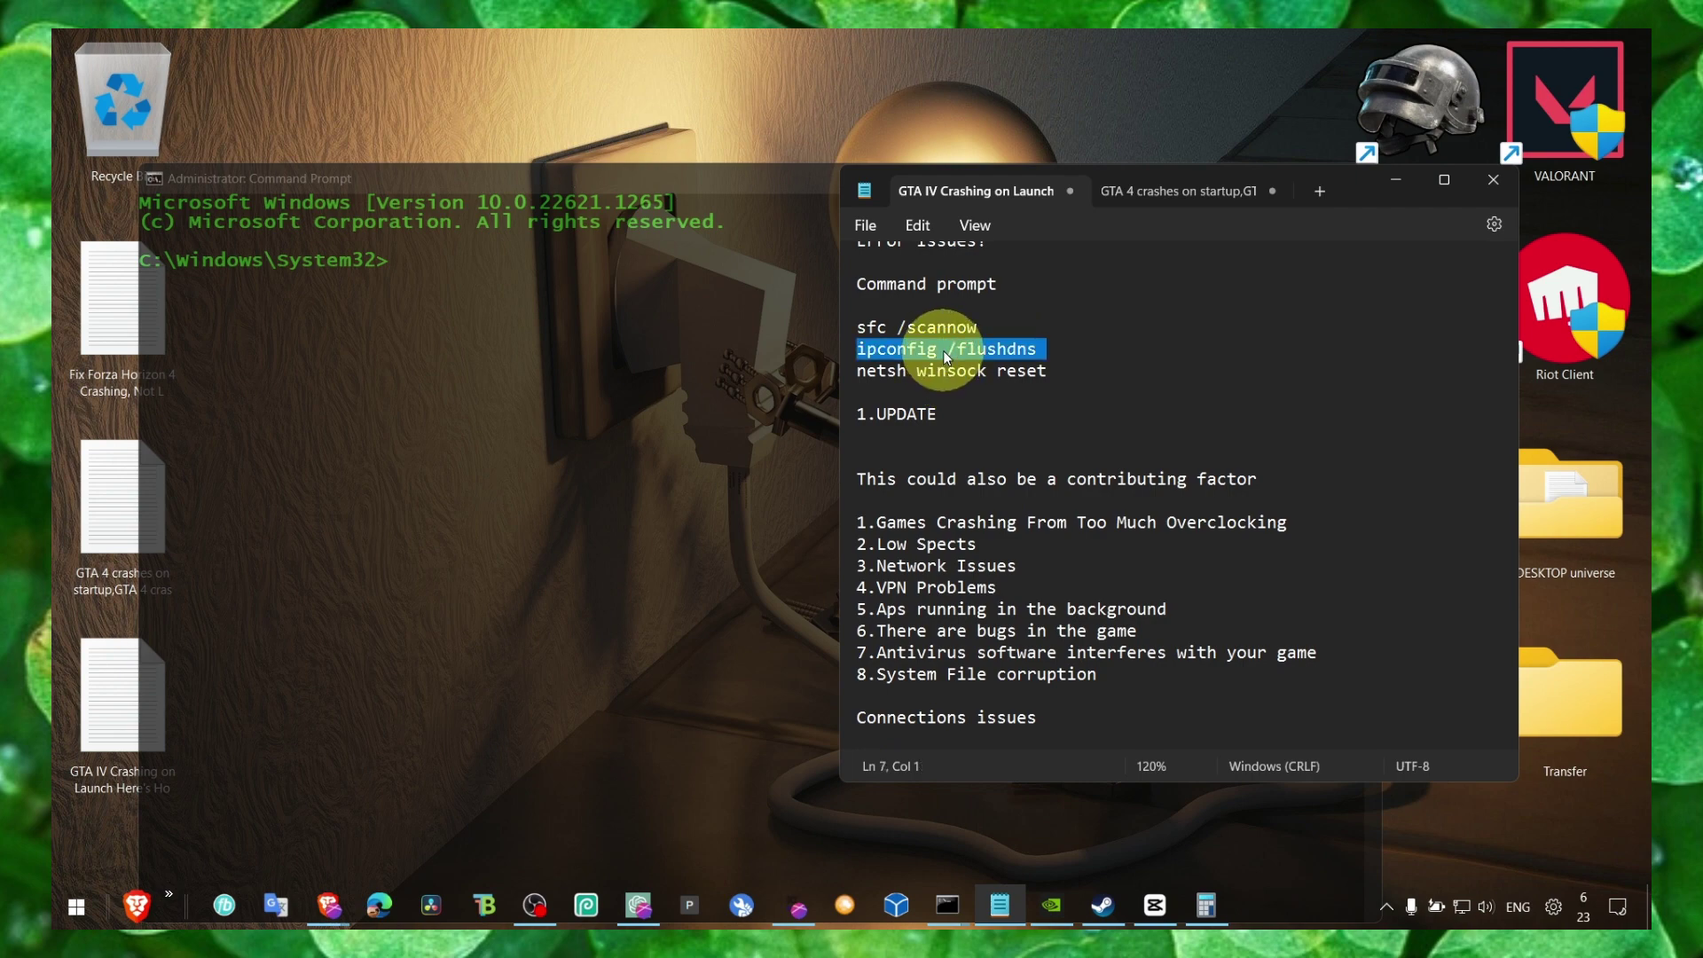
pyautogui.hotkey('ctrl', 'c')
pyautogui.click(449, 266)
pyautogui.hotkey('ctrl', 'v')
pyautogui.press('Return')
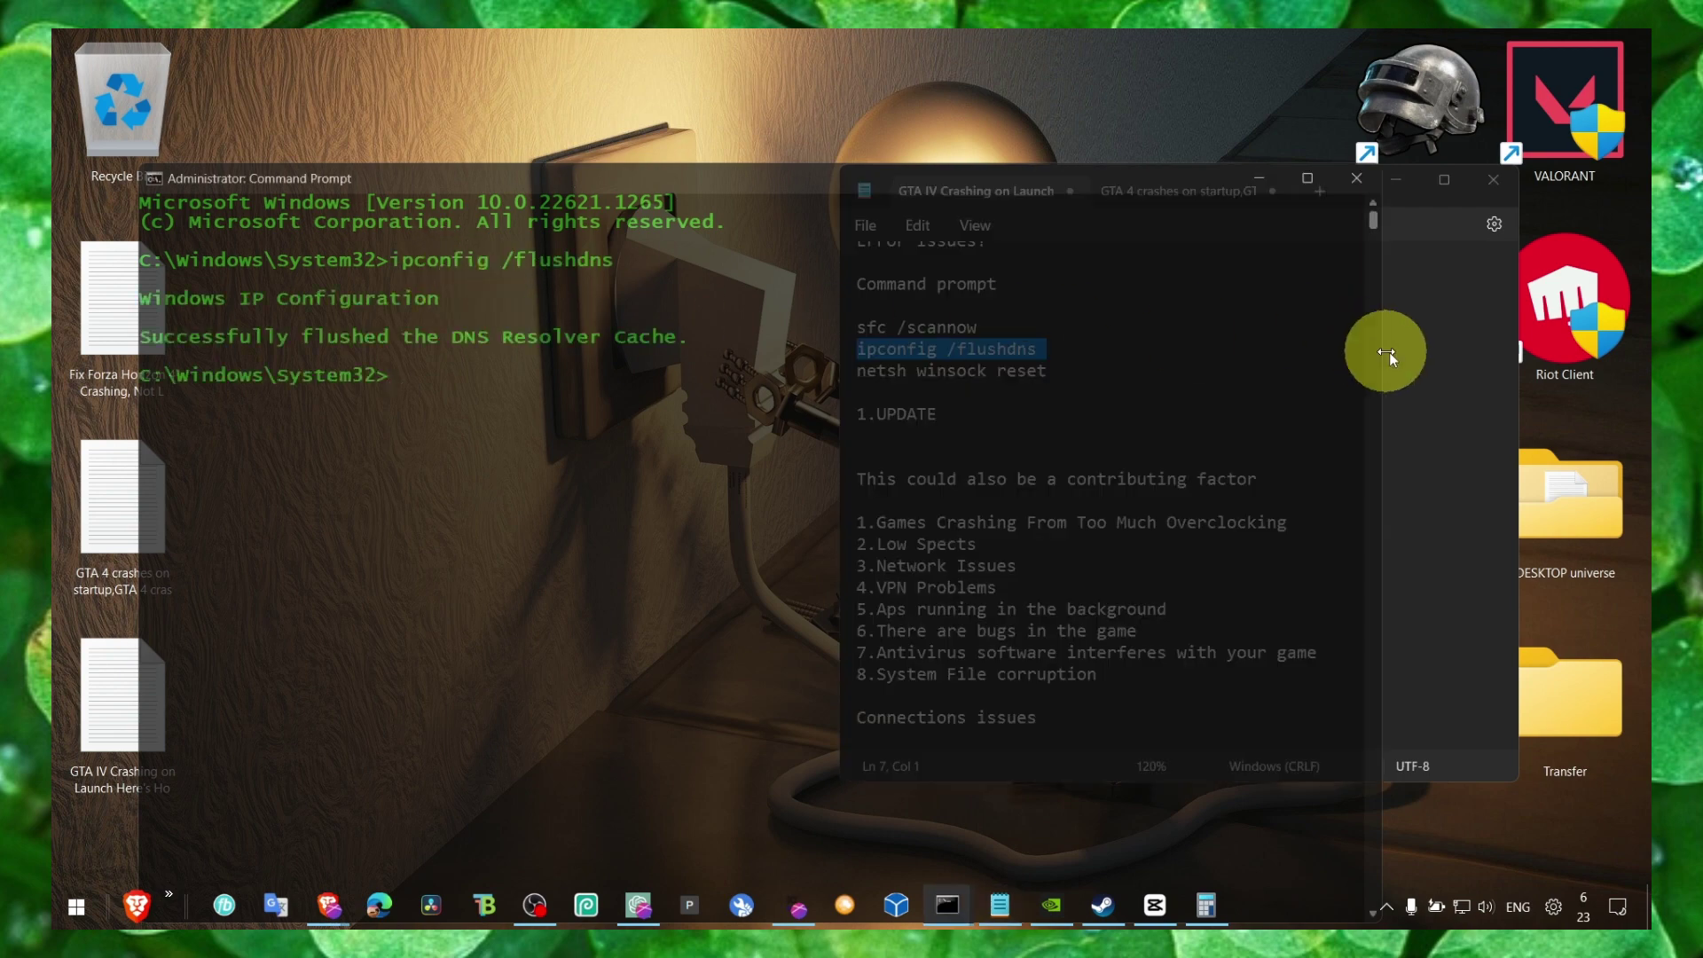
# Run netsh winsock reset from the guide, then minimize Command Prompt and Notepad.
pyautogui.click(1389, 355)
pyautogui.tripleClick(949, 371)
pyautogui.click(535, 409)
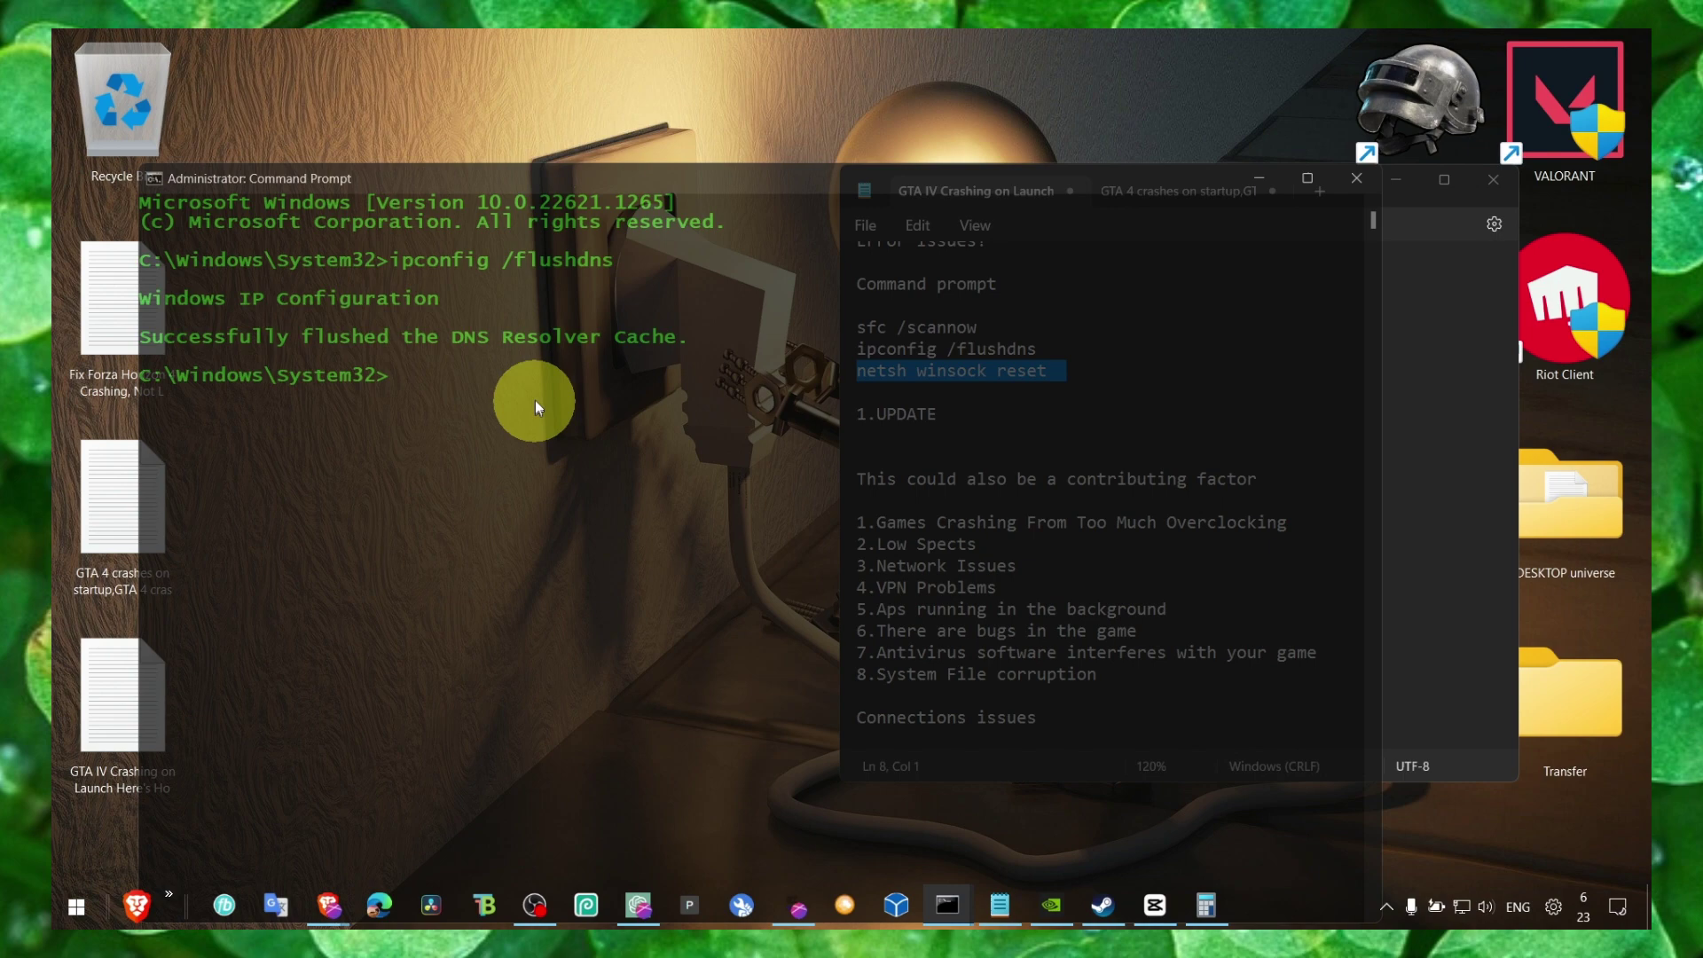
pyautogui.hotkey('ctrl', 'v')
pyautogui.press('Return')
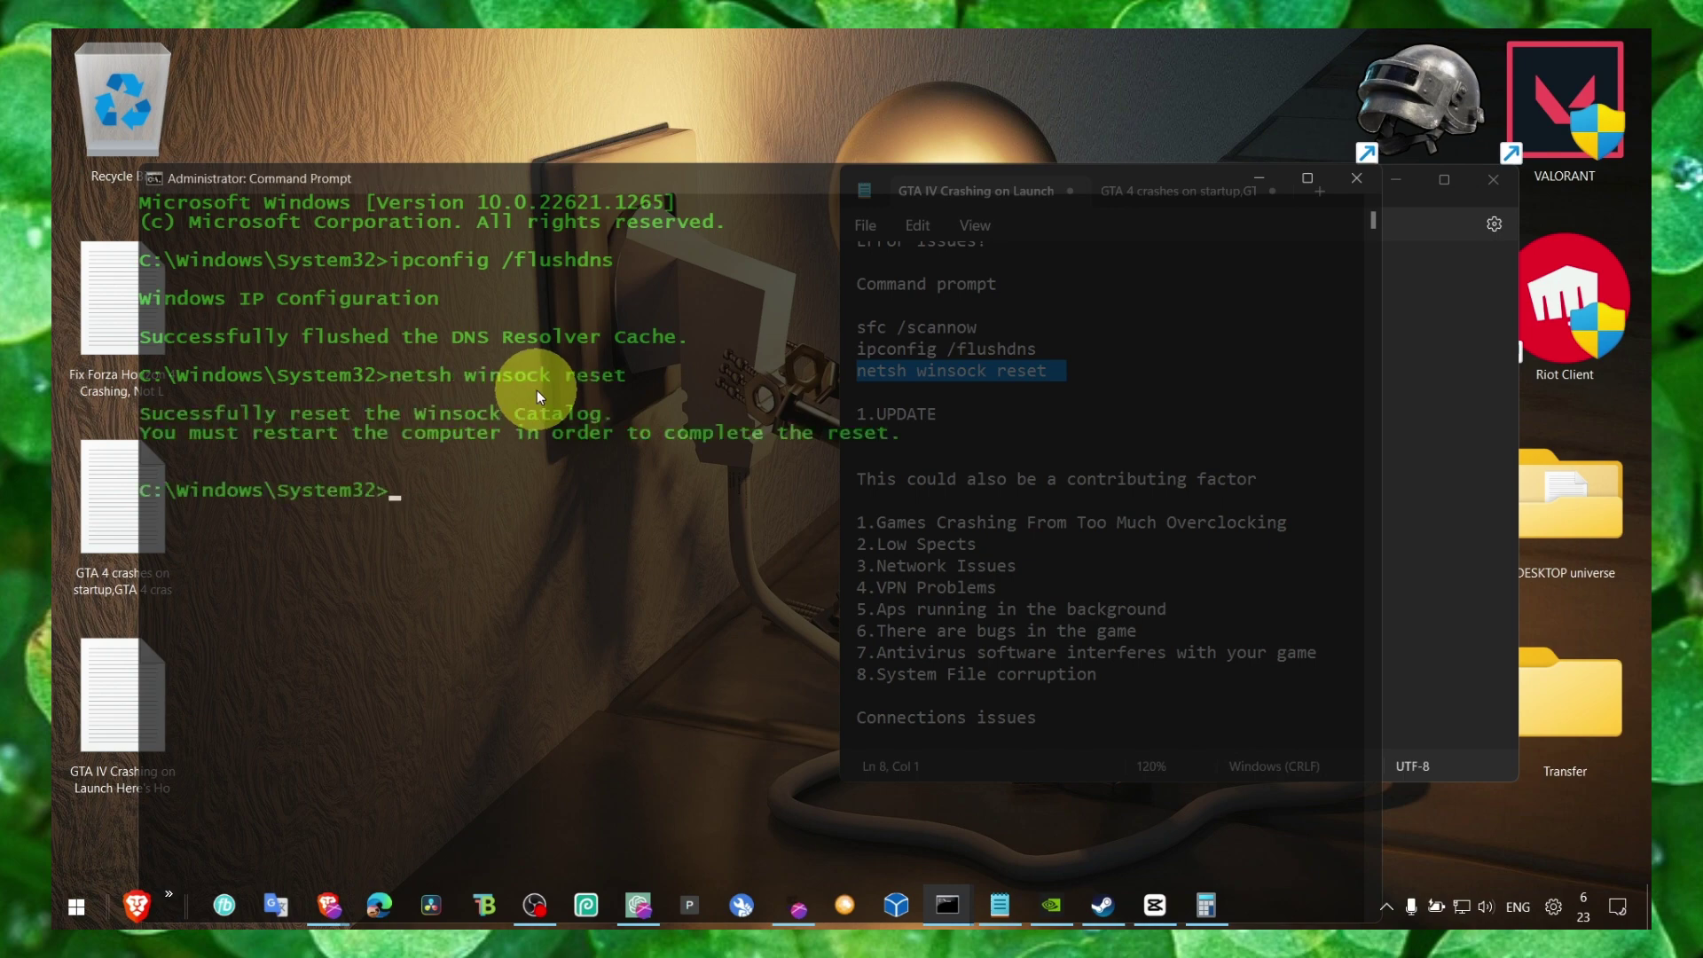
pyautogui.click(1270, 183)
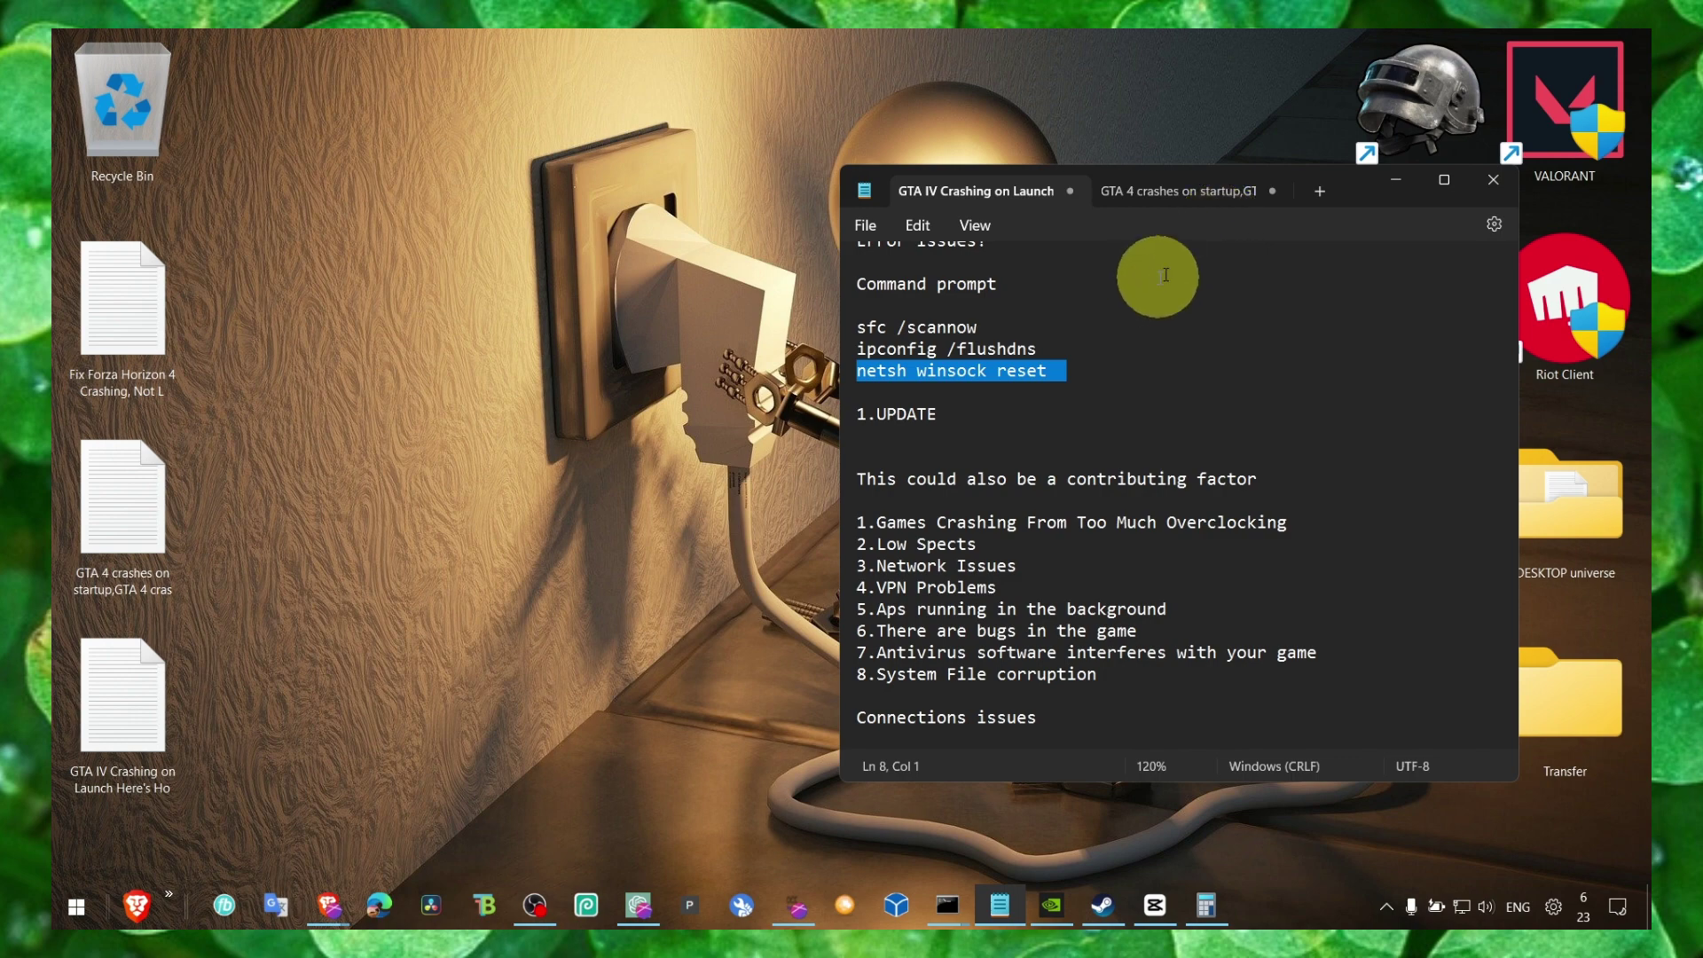
pyautogui.click(1396, 179)
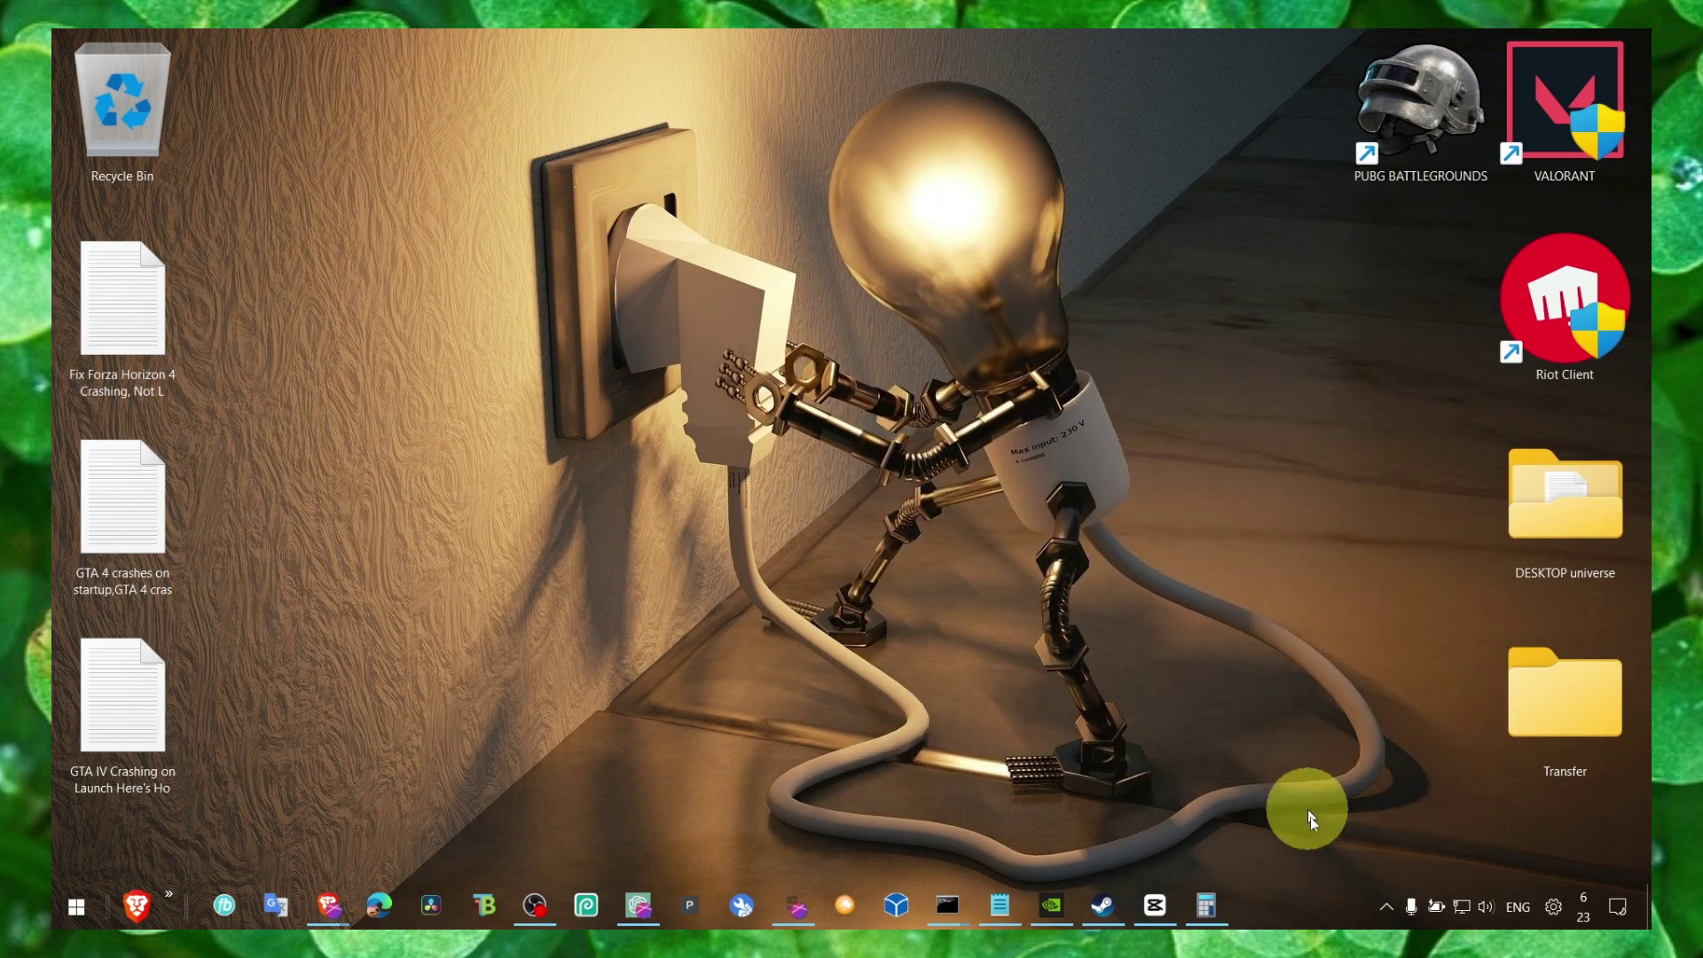
# Open Windows Security from the tray and go to Device security > Core isolation details.
pyautogui.click(1383, 904)
pyautogui.rightClick(1346, 784)
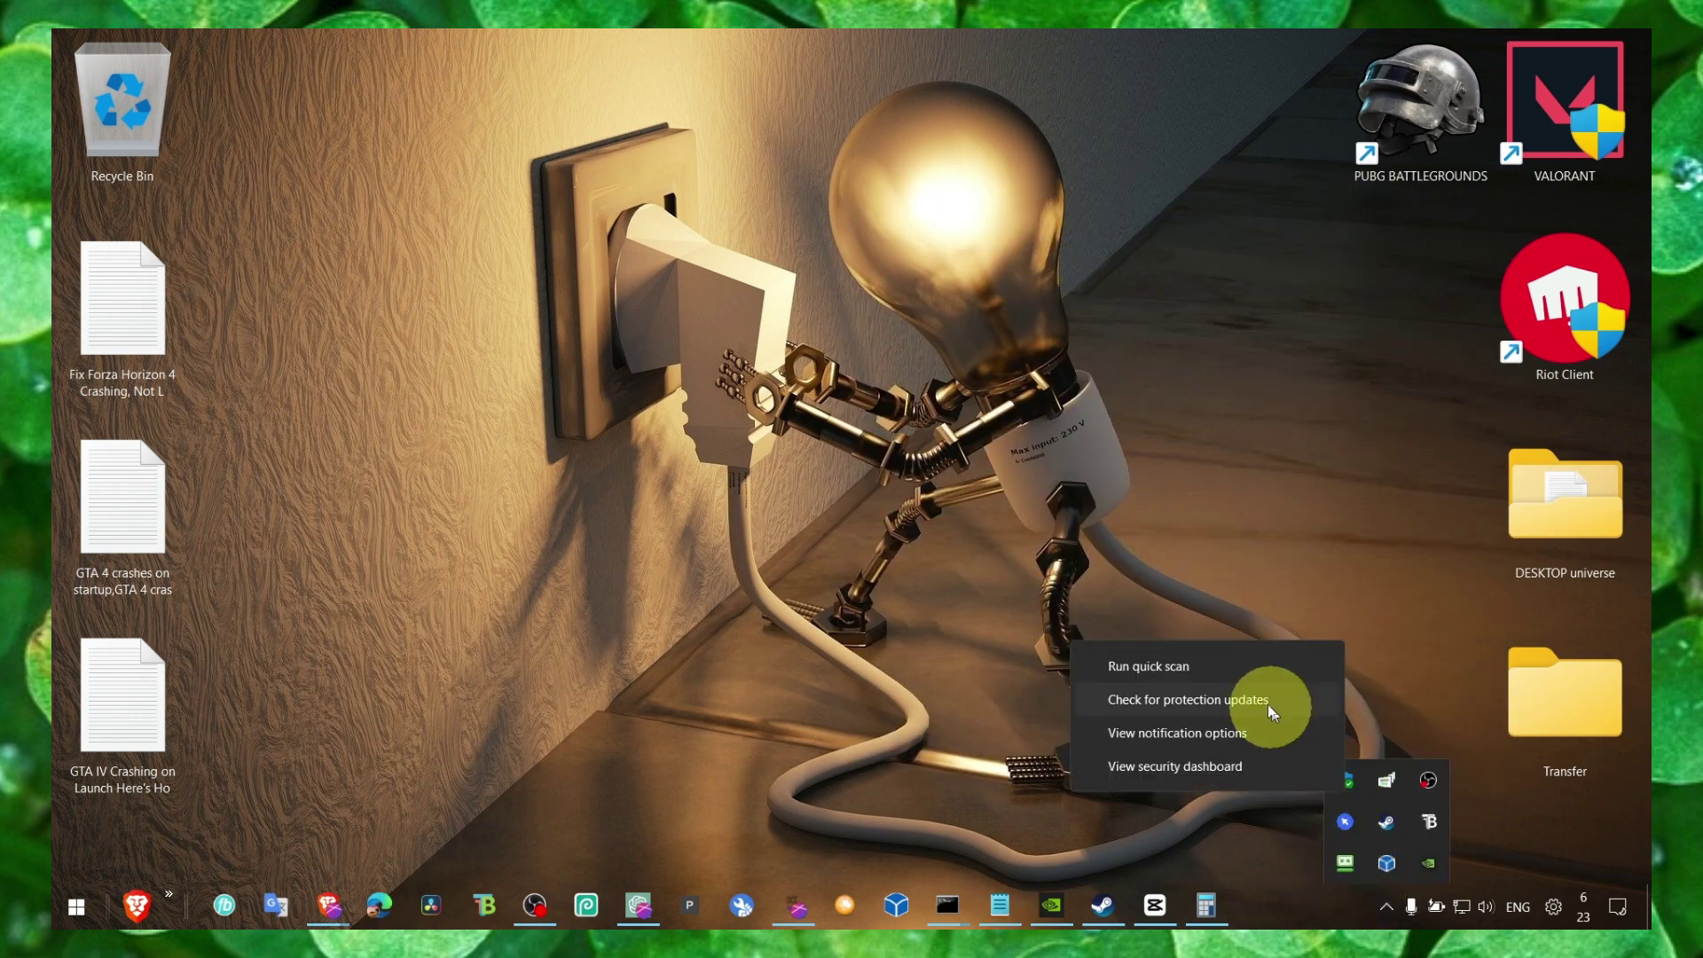
pyautogui.click(1291, 770)
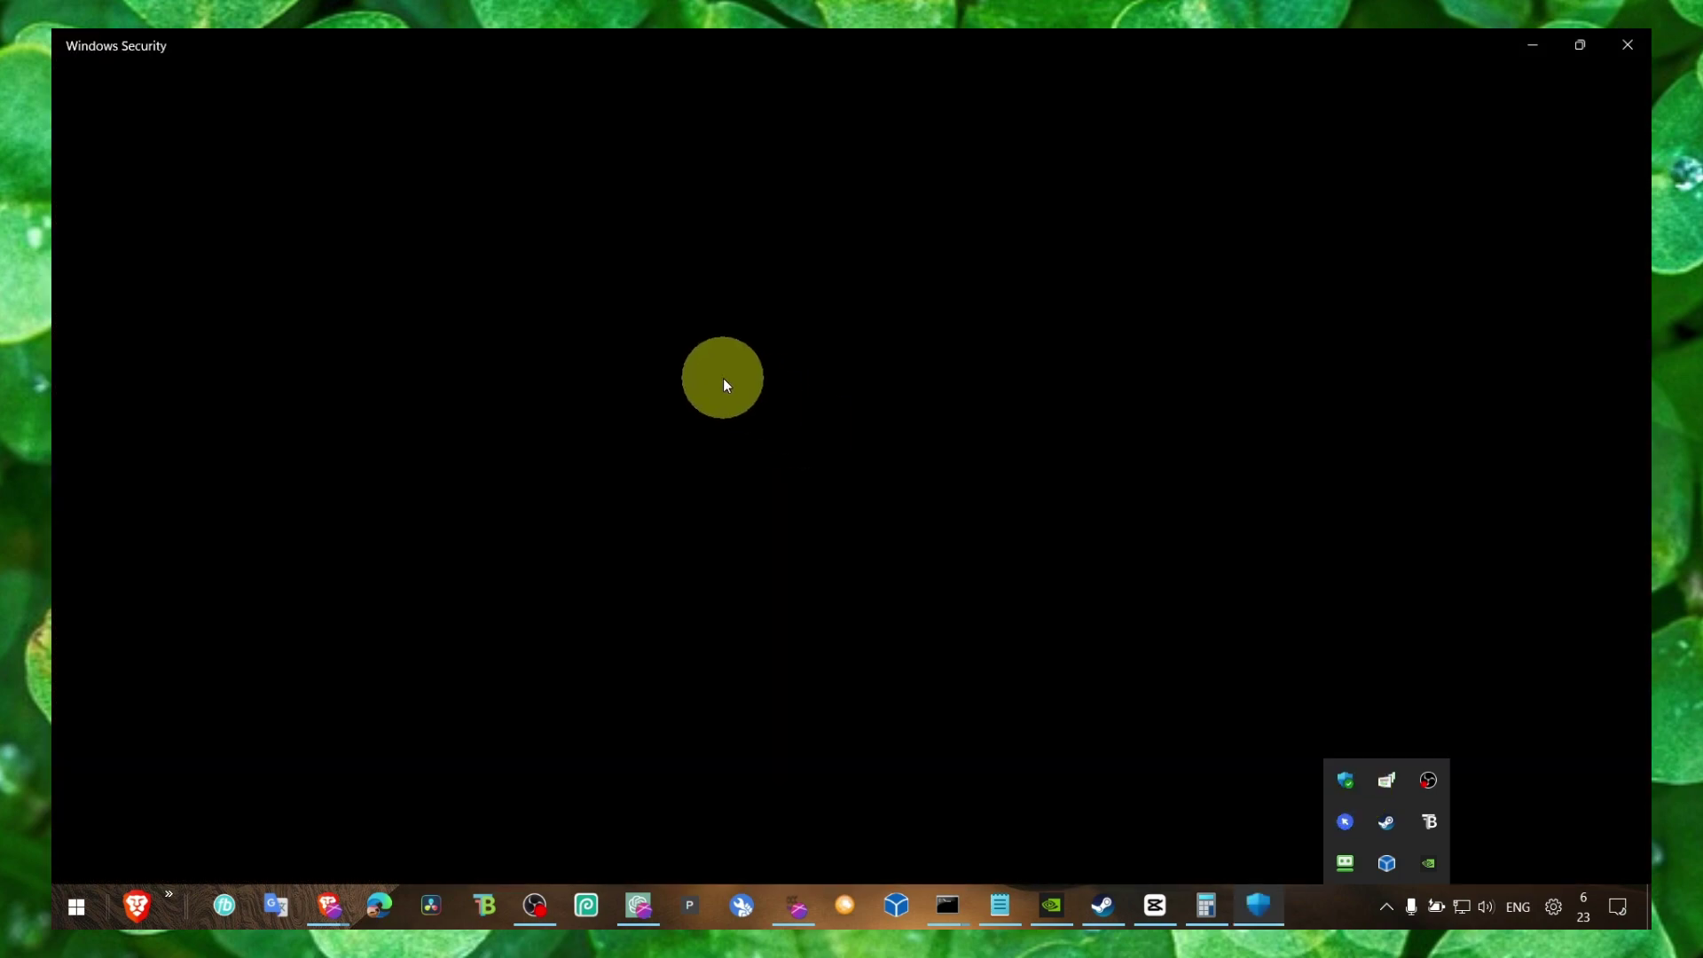
pyautogui.click(609, 370)
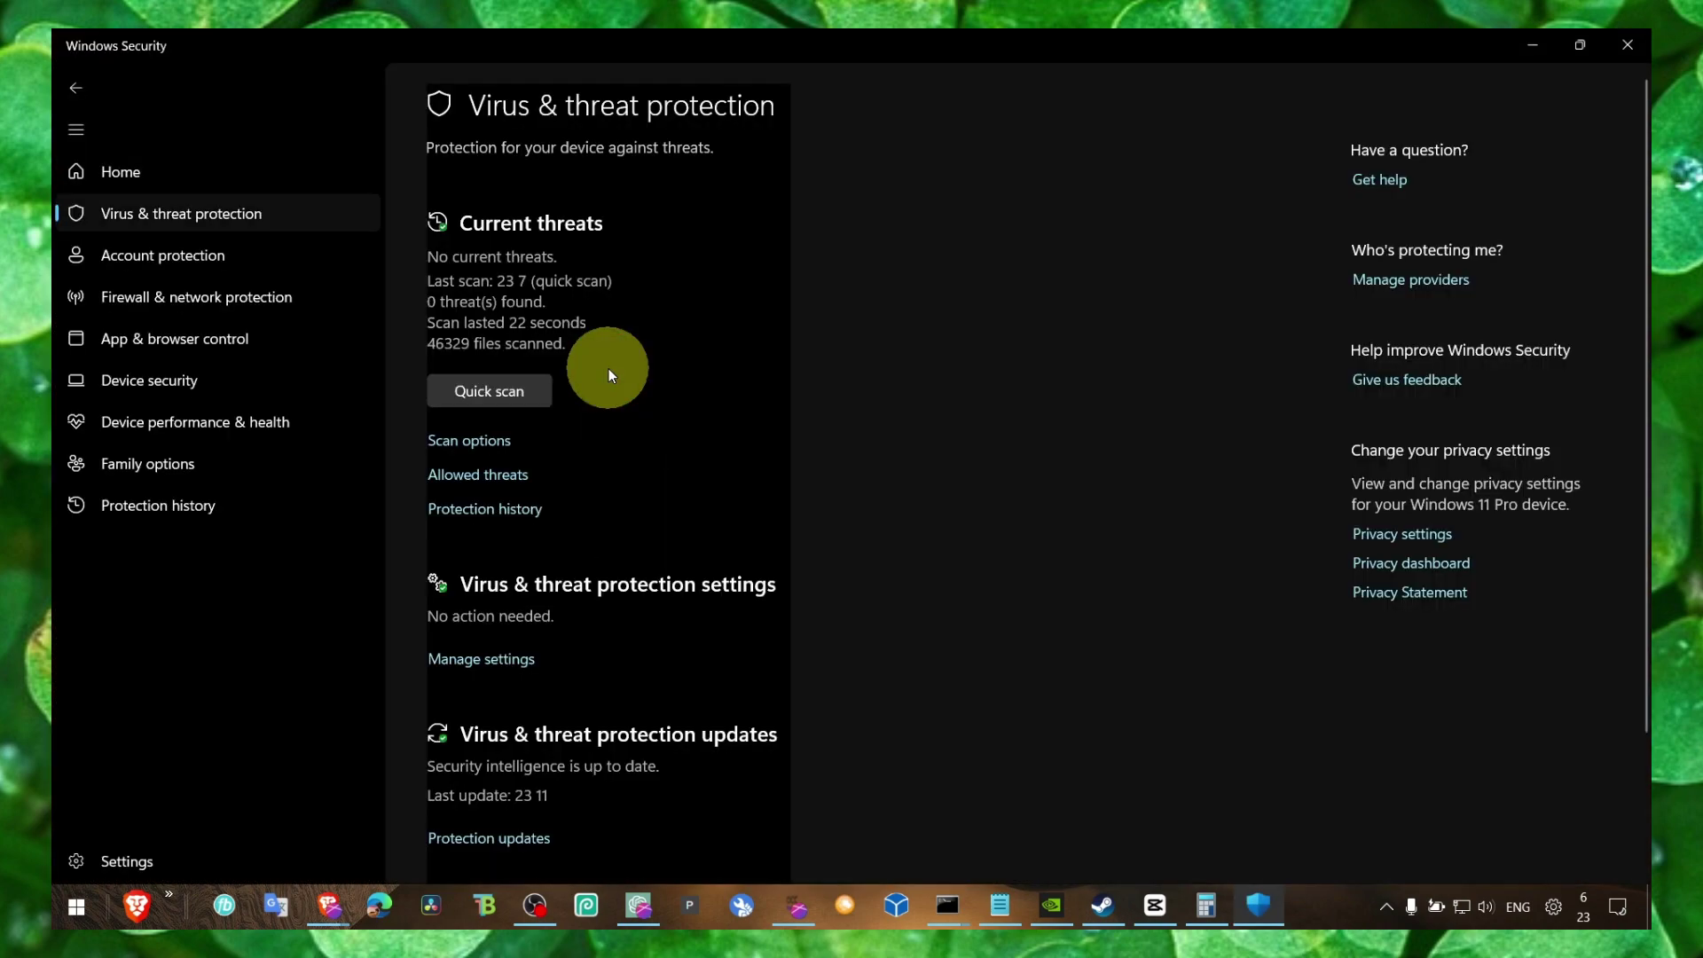
pyautogui.scroll(-2, 564, 503)
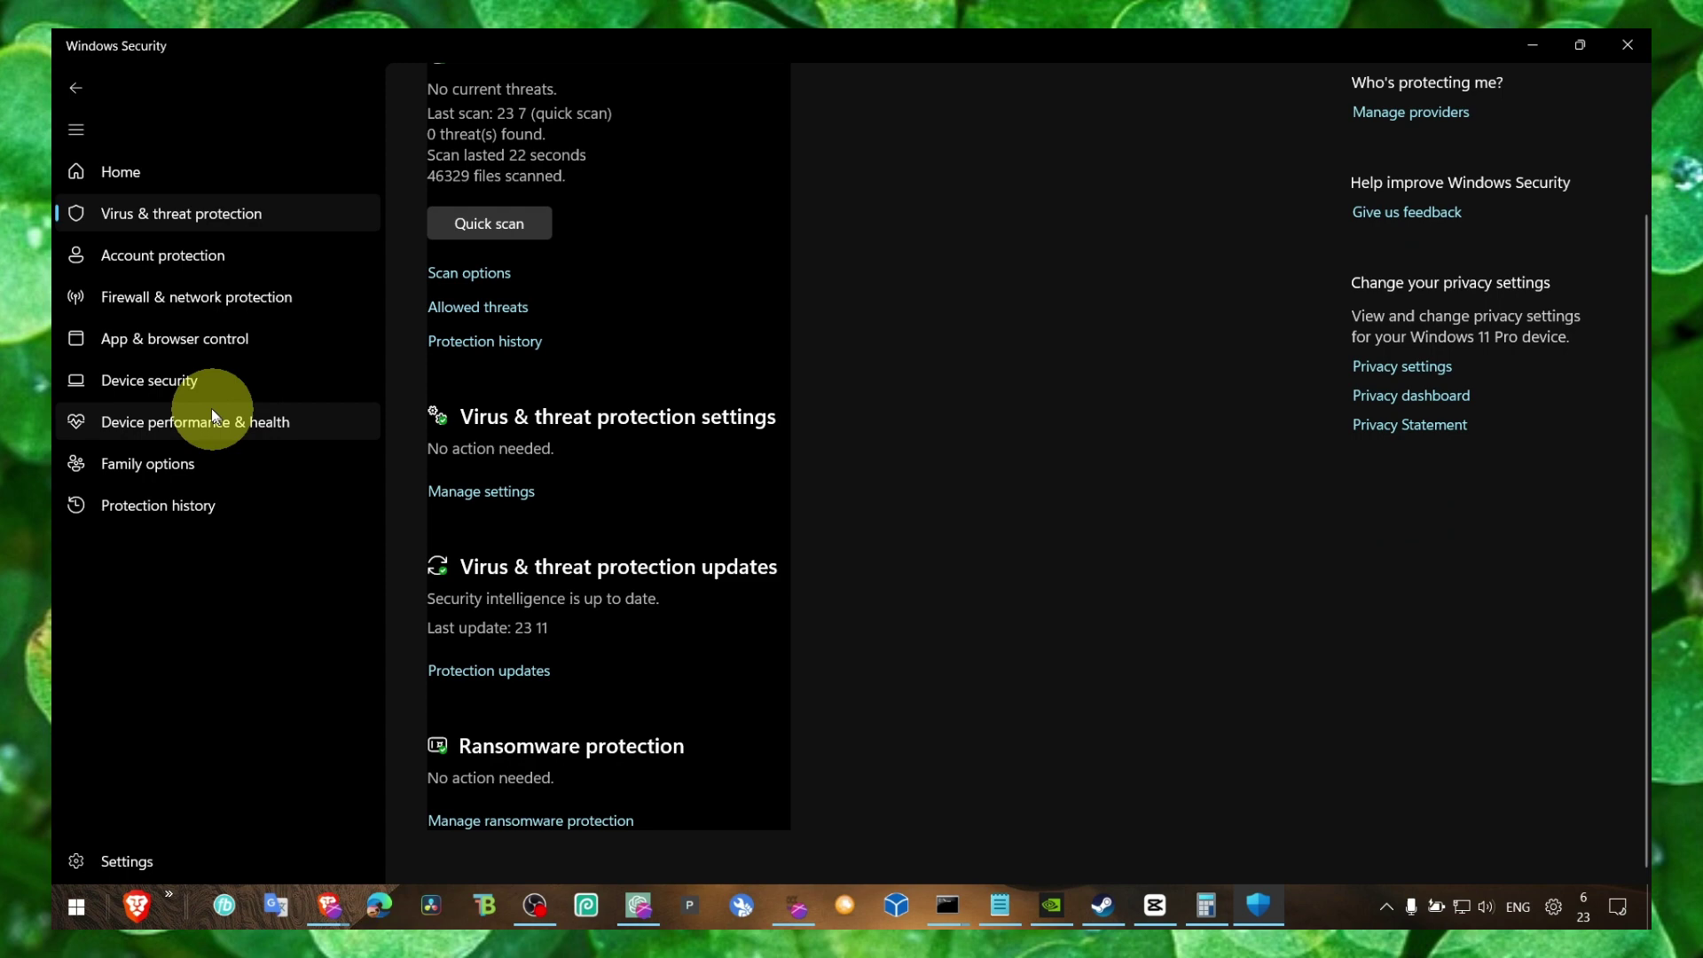
pyautogui.click(200, 381)
pyautogui.click(497, 280)
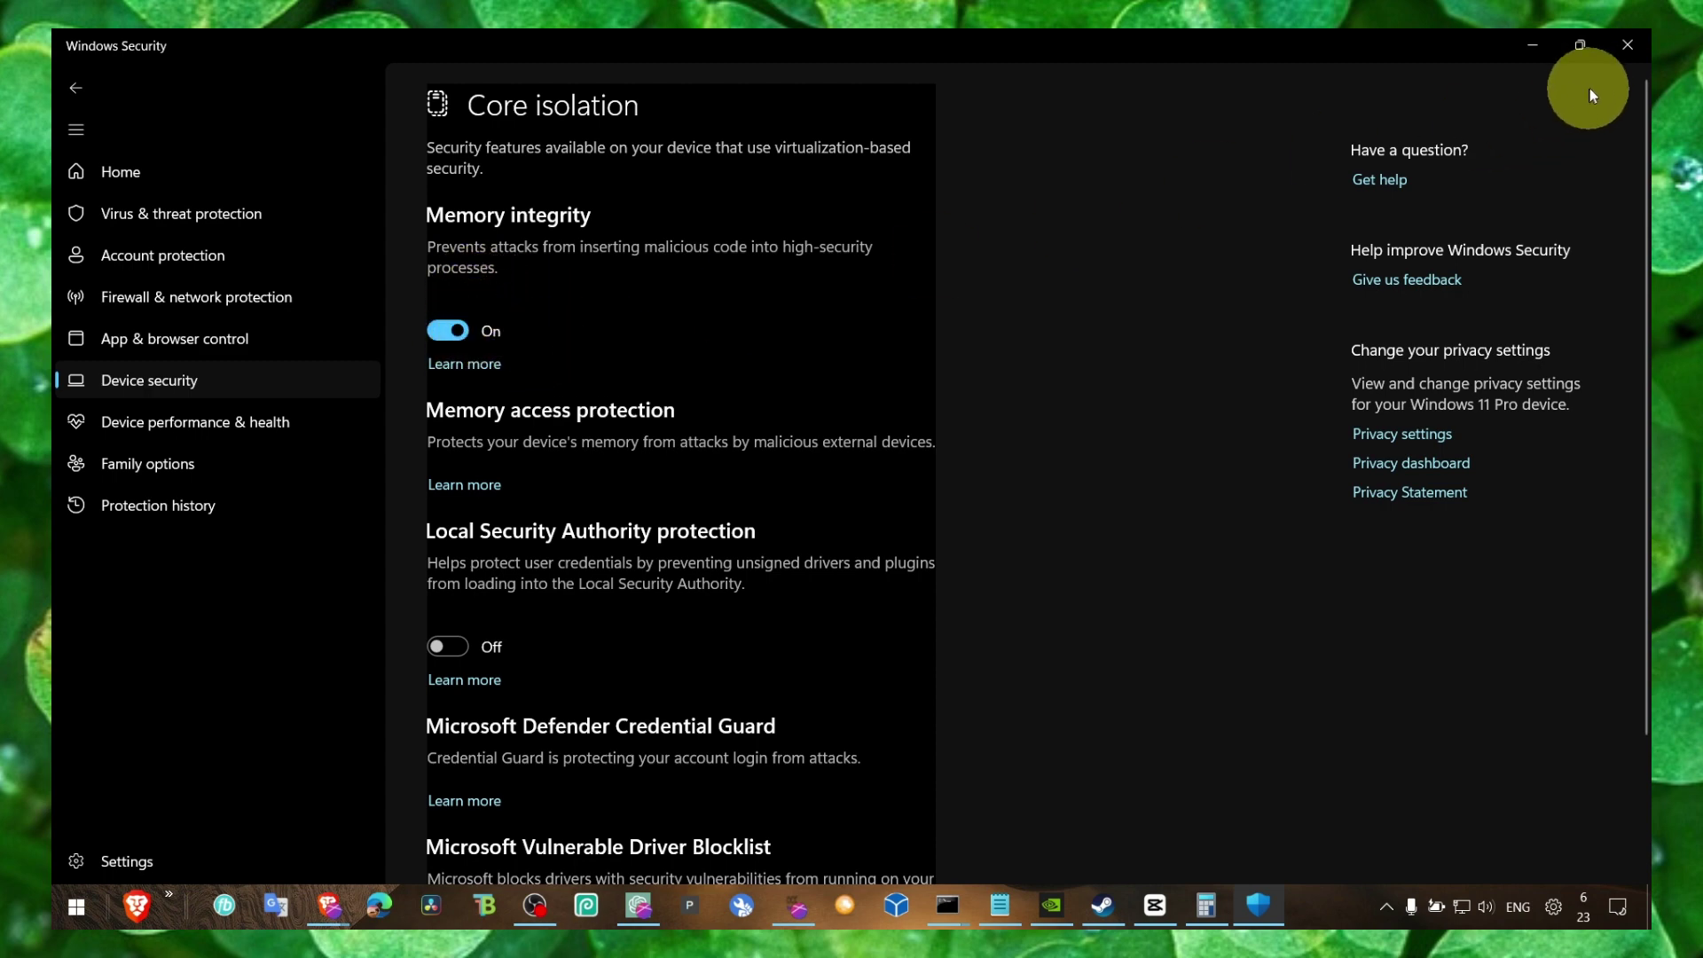
# Close Windows Security, restore the Notepad guide, and select the word VPN.
pyautogui.click(1642, 44)
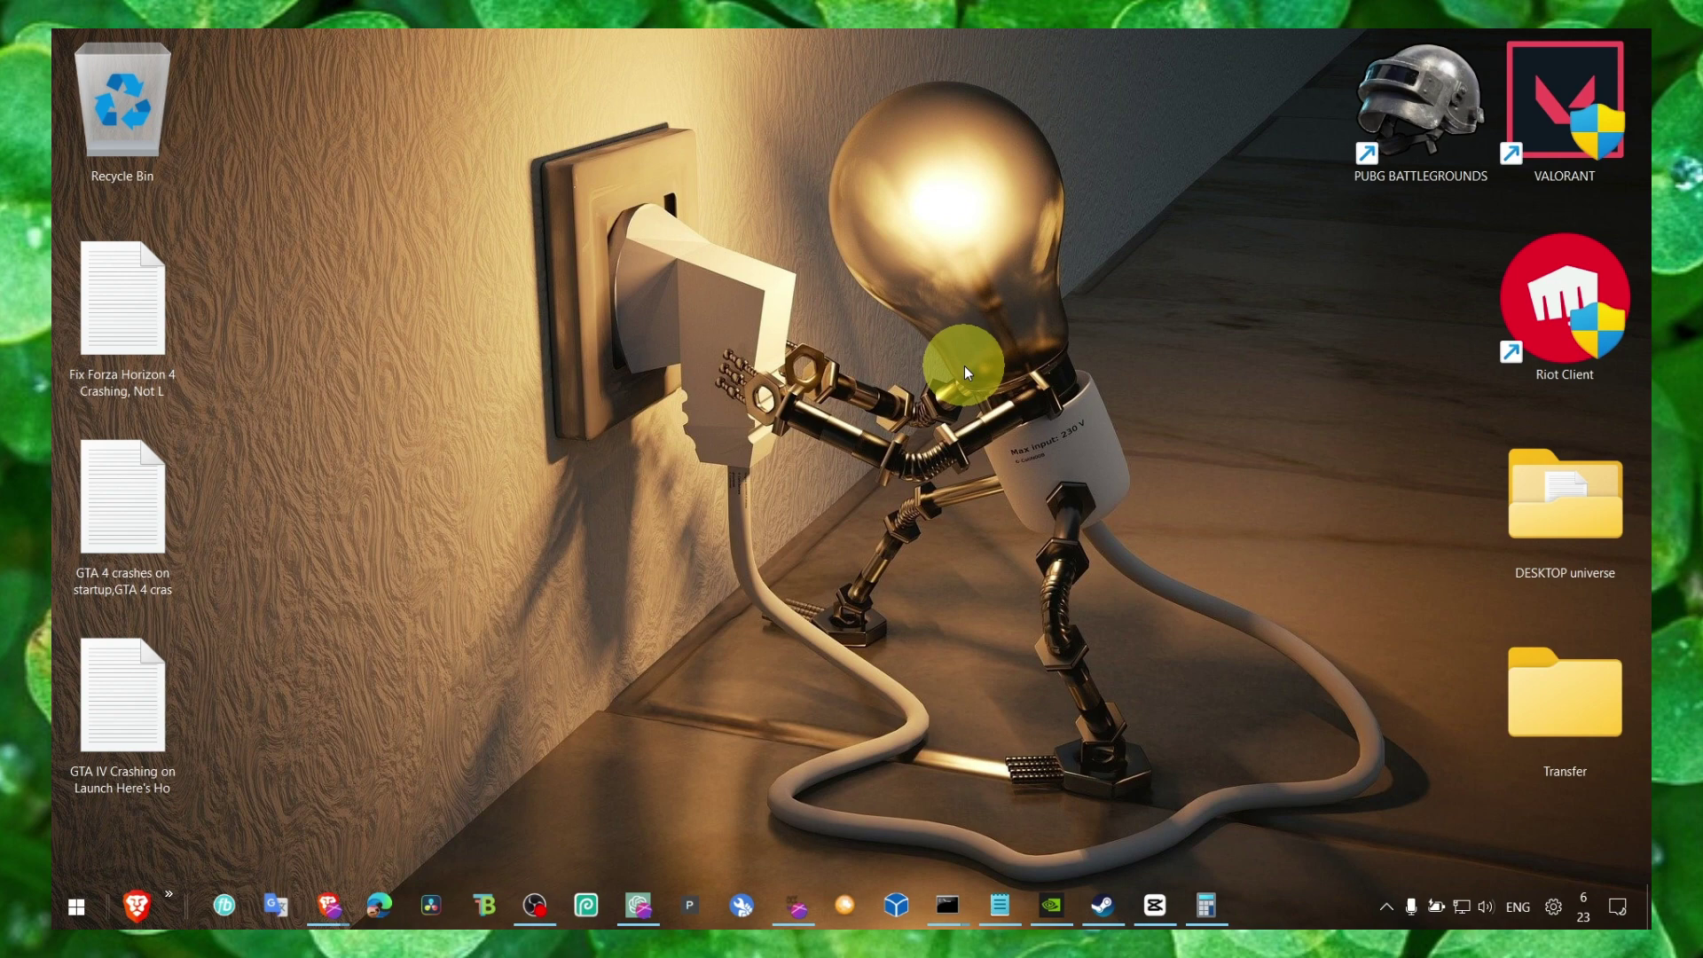
pyautogui.click(1384, 901)
pyautogui.click(1384, 901)
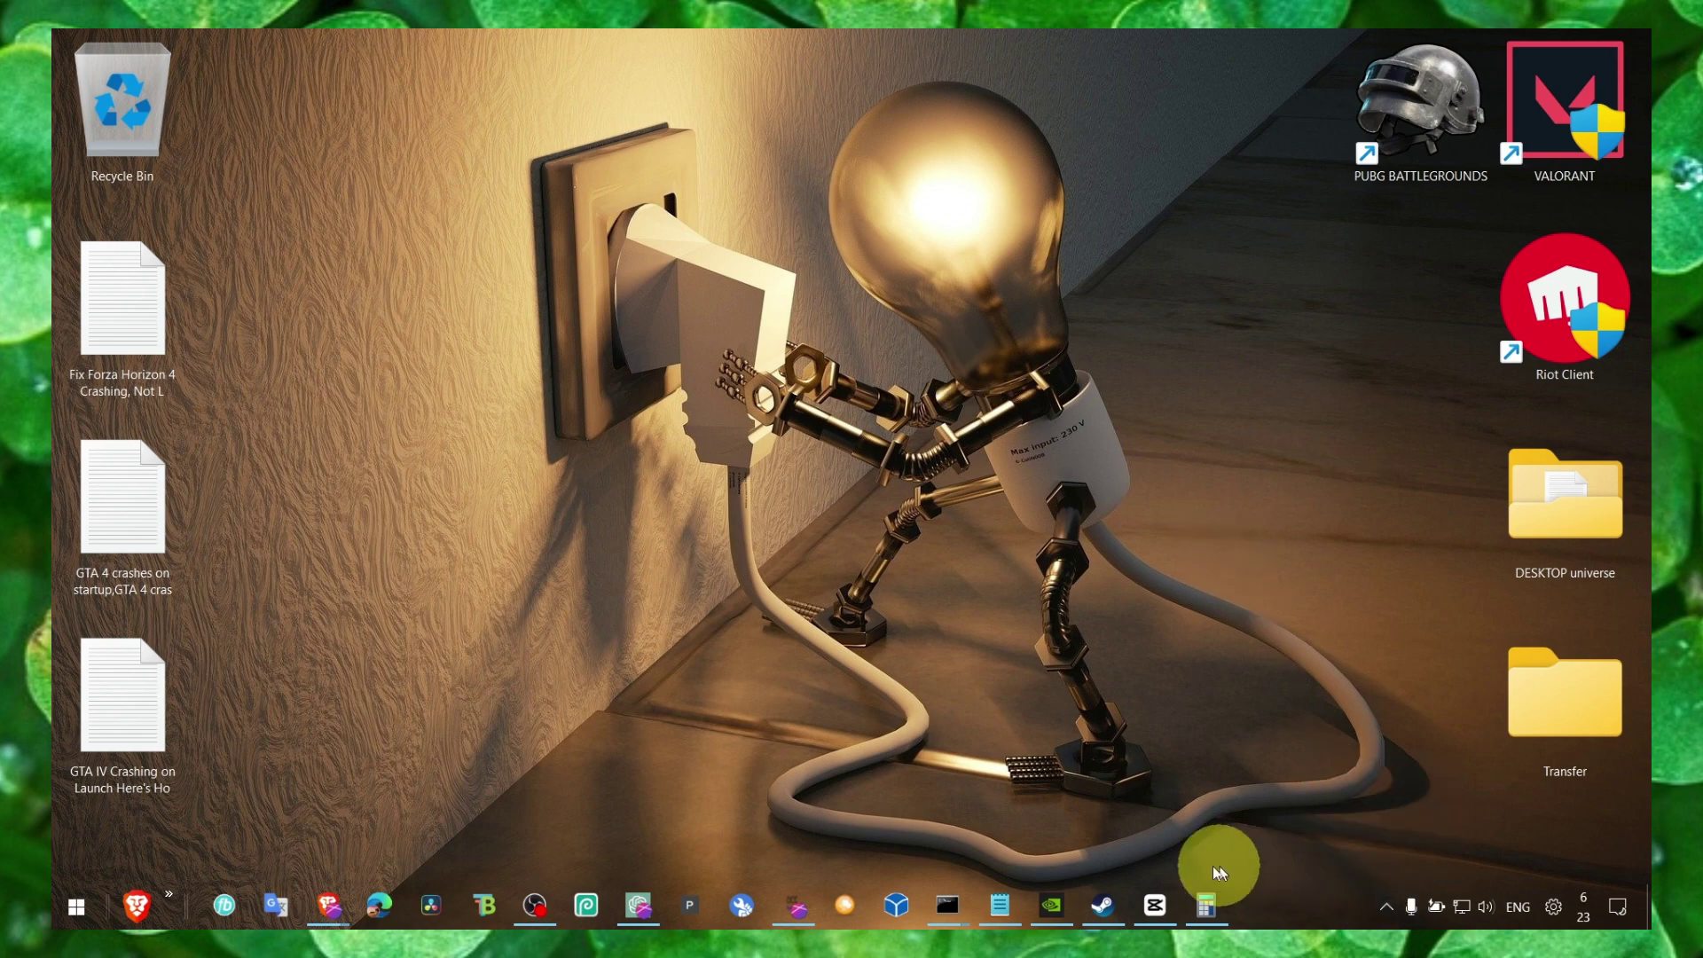
pyautogui.click(998, 900)
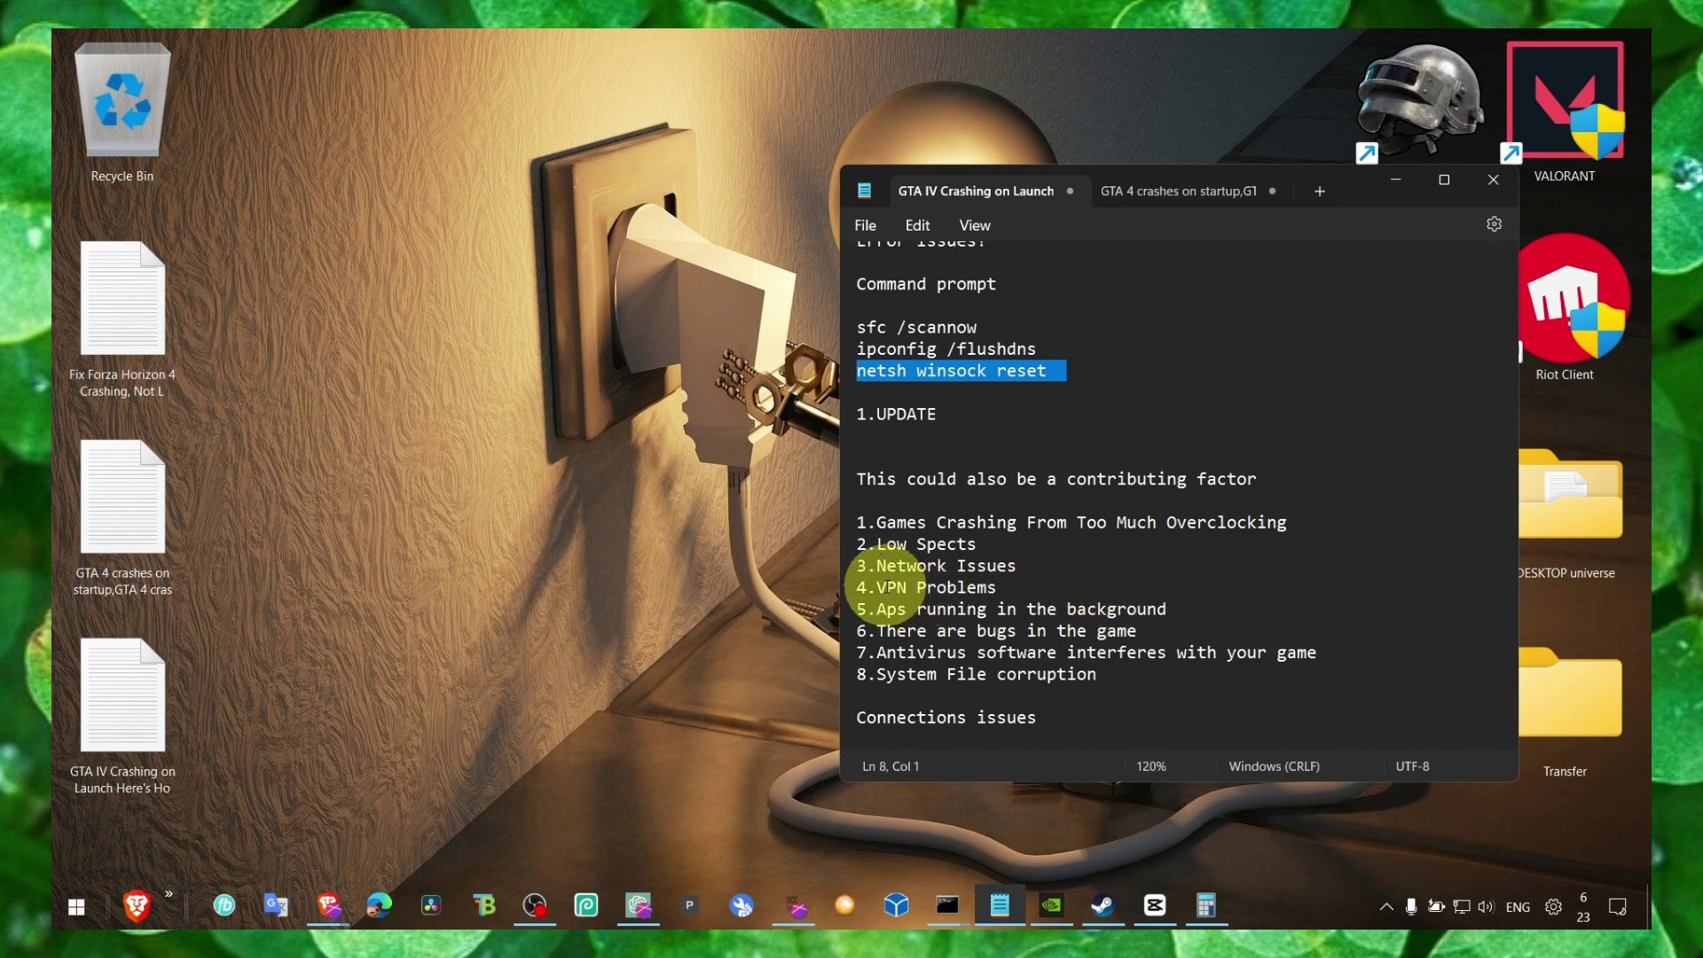
pyautogui.doubleClick(892, 587)
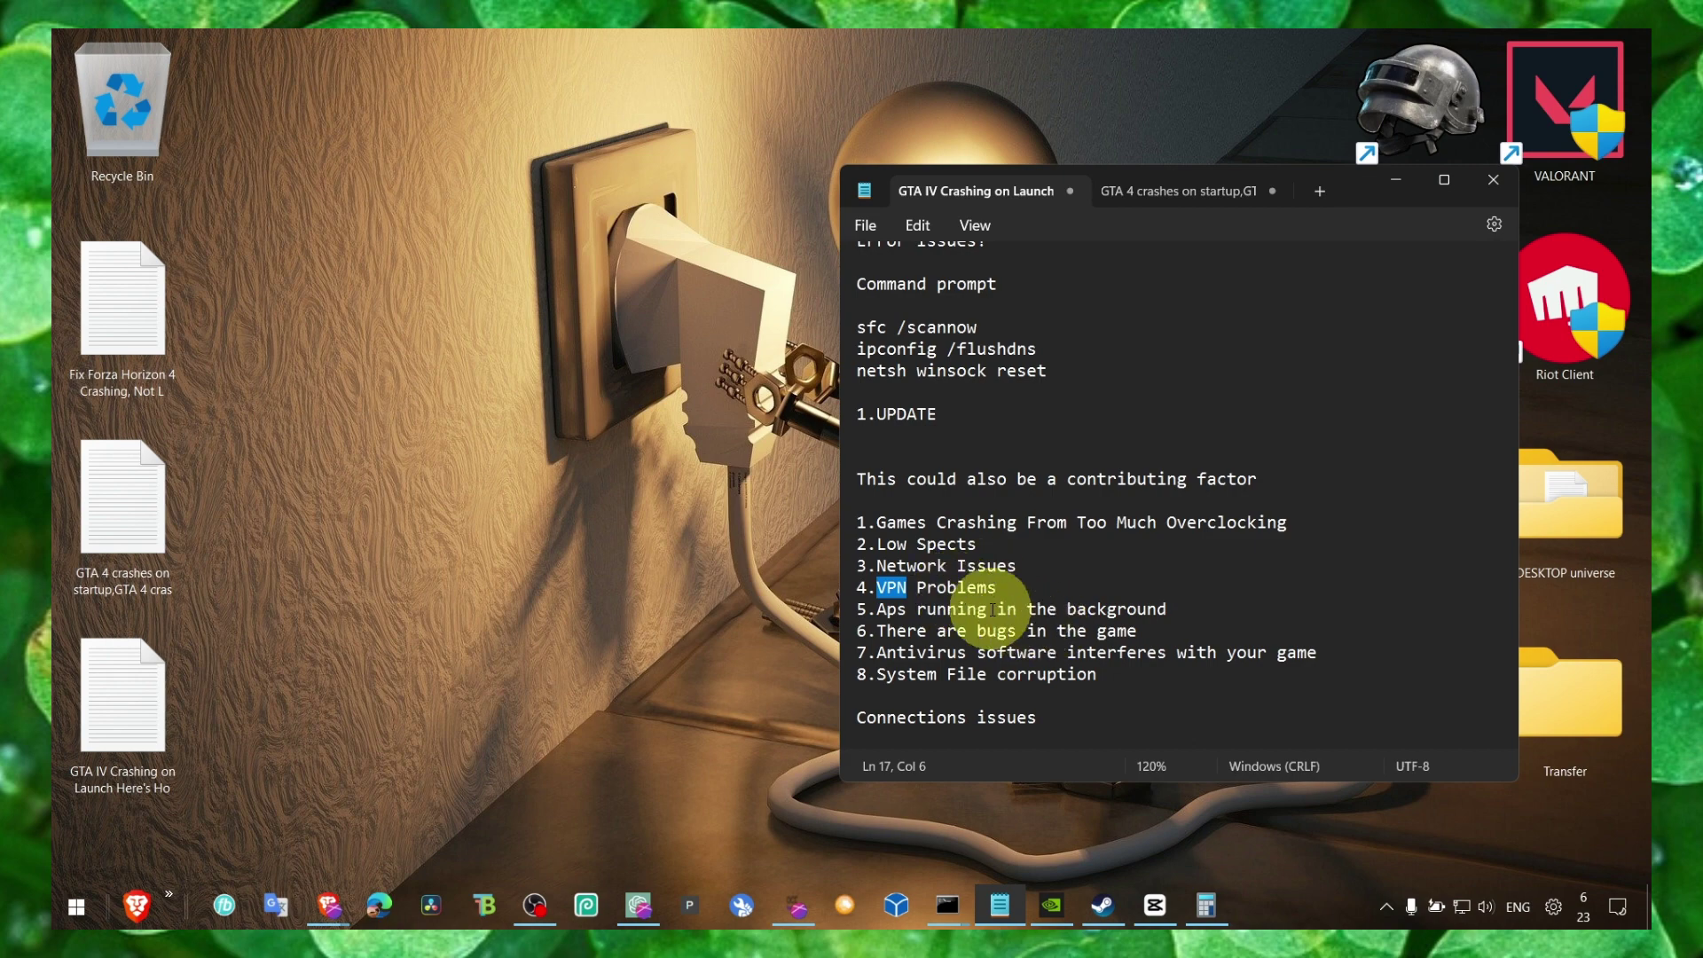
# Launch Task Manager and open Resource Monitor from Performance to view network activity.
pyautogui.rightClick(1285, 905)
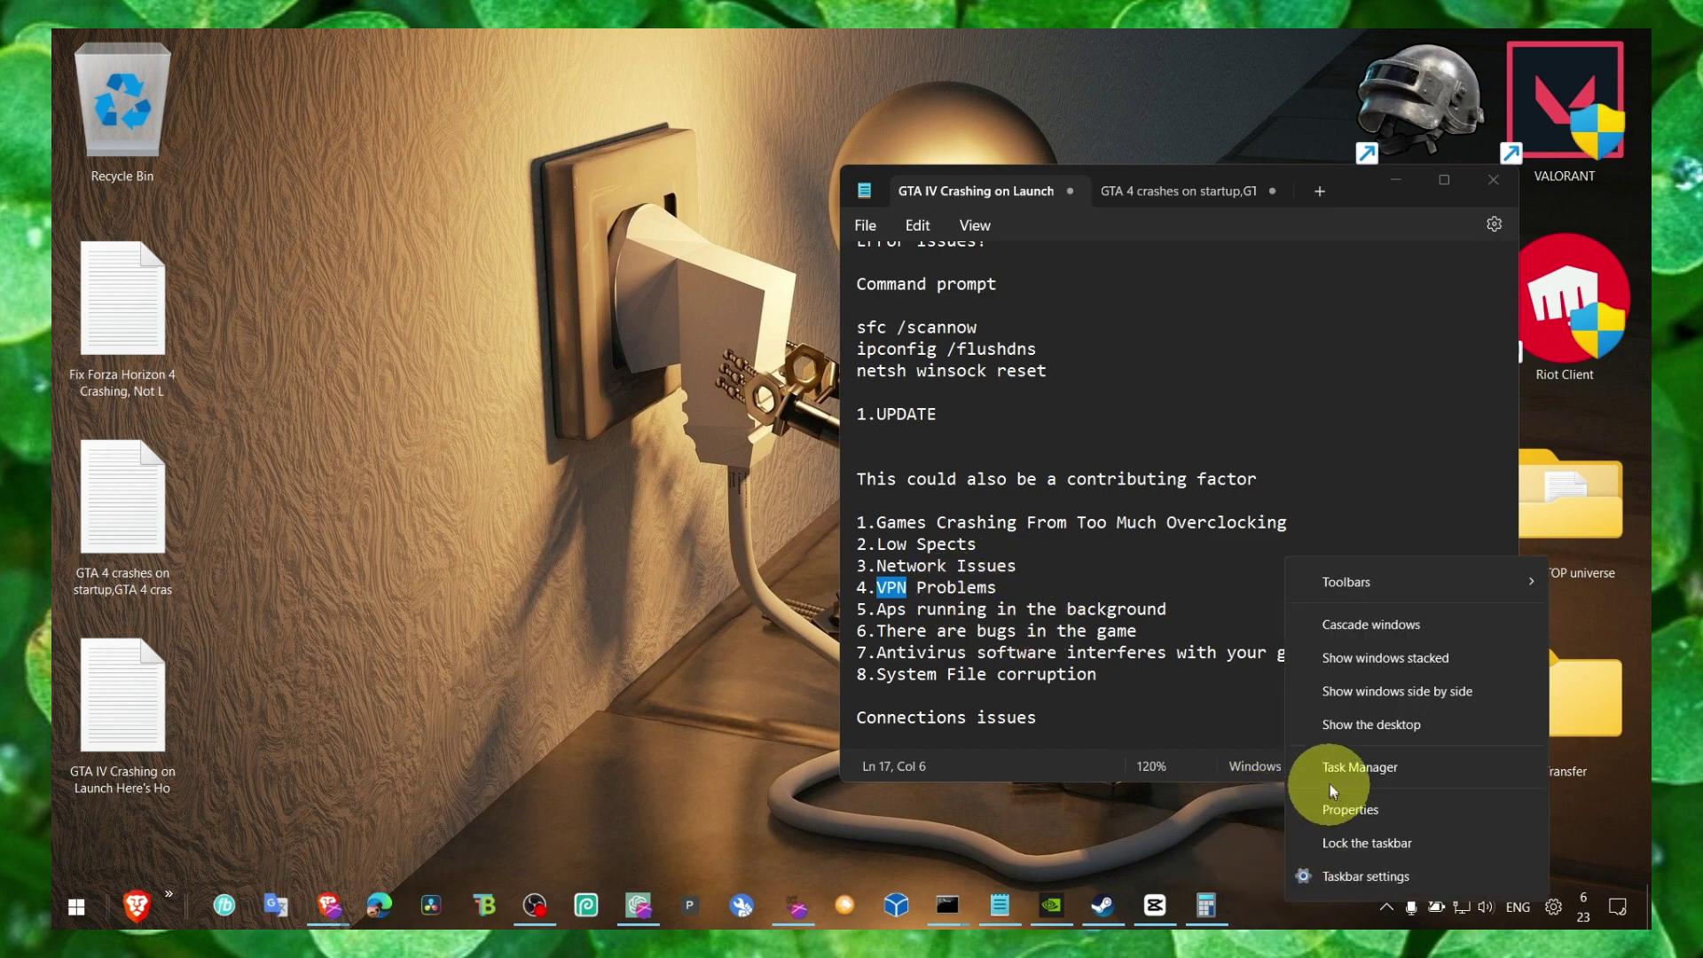
pyautogui.click(1340, 770)
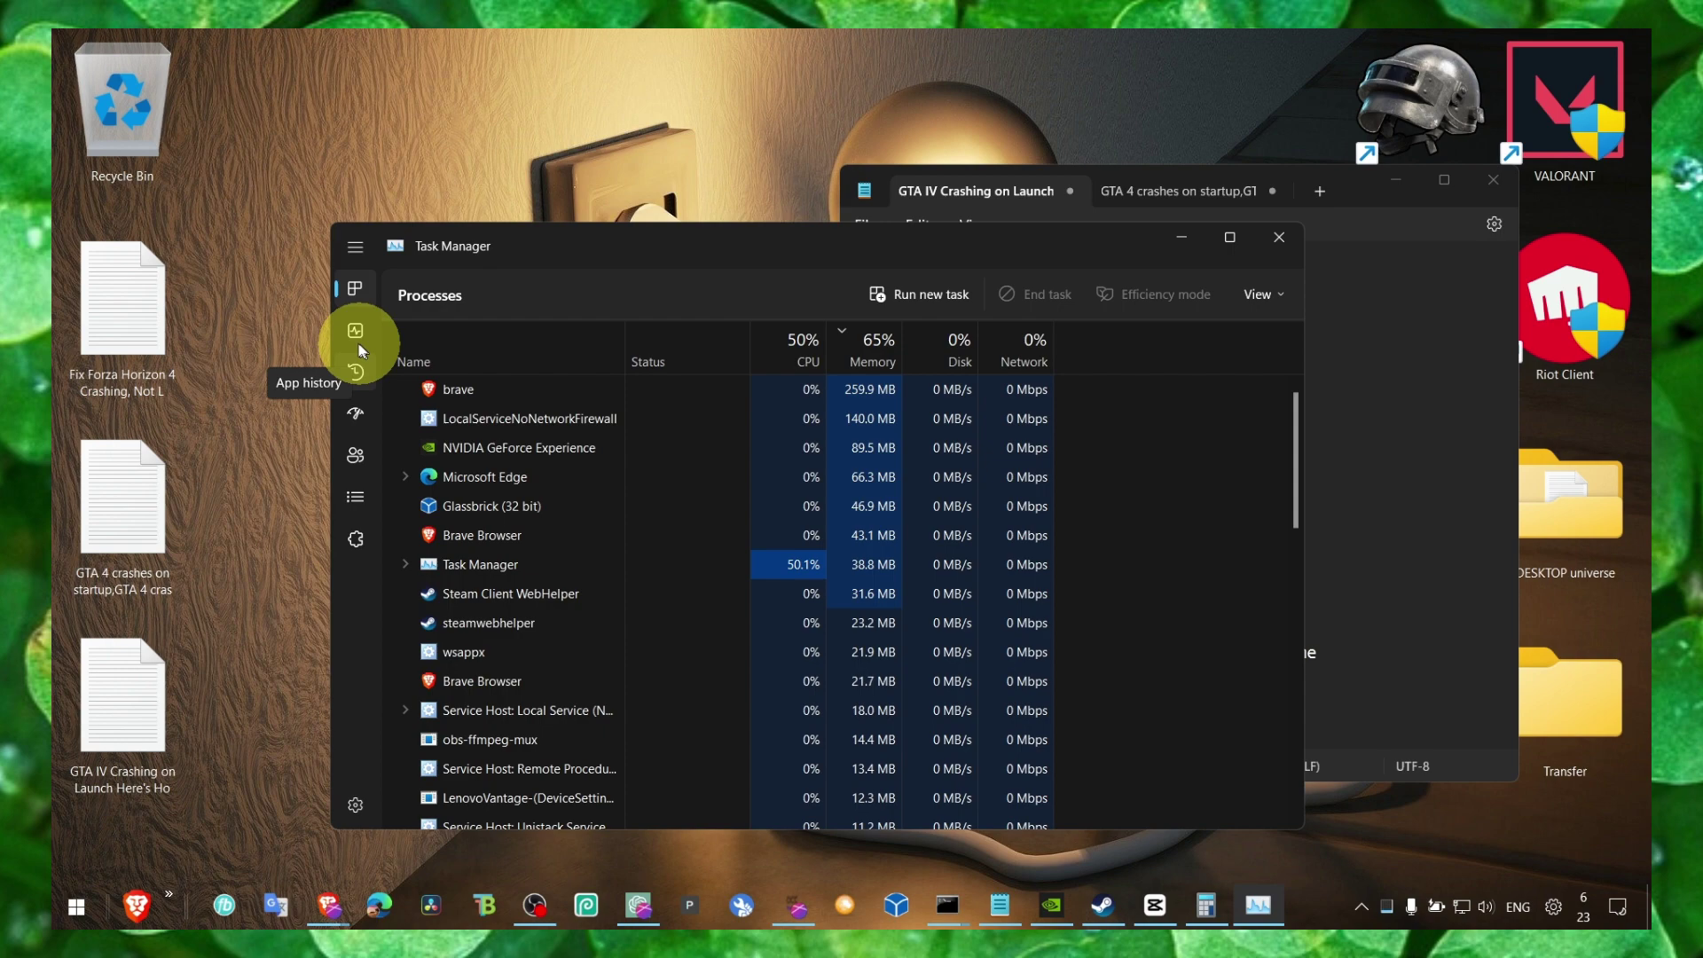
pyautogui.click(355, 330)
pyautogui.click(1276, 297)
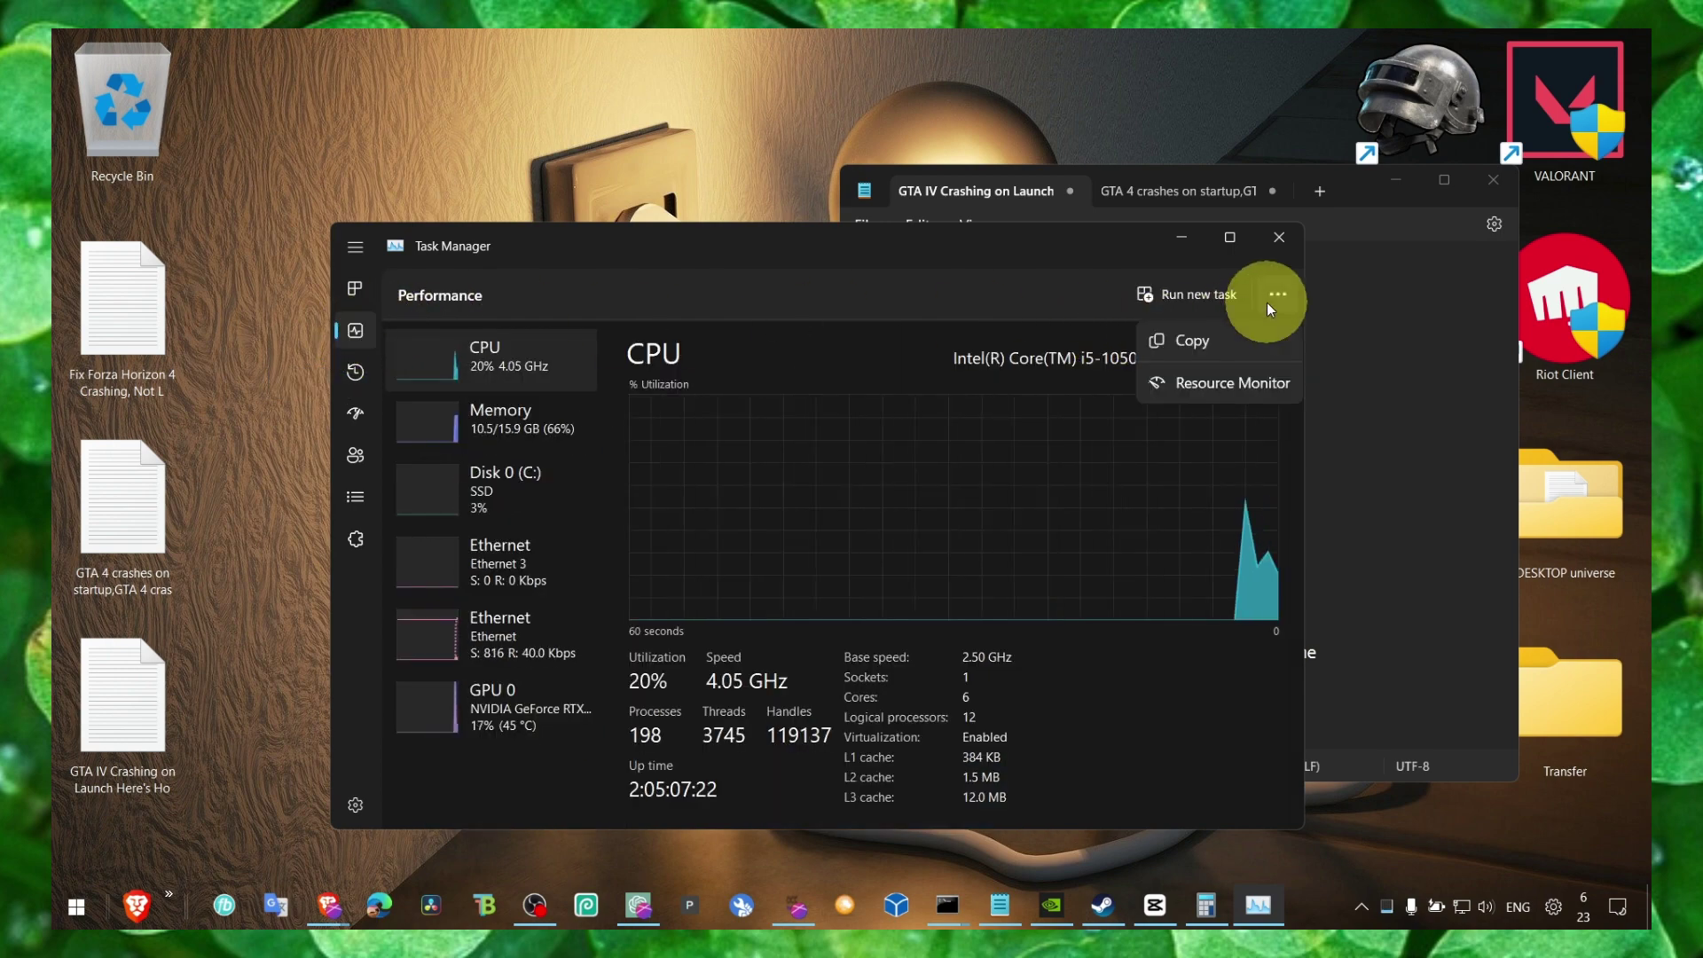
pyautogui.click(1226, 384)
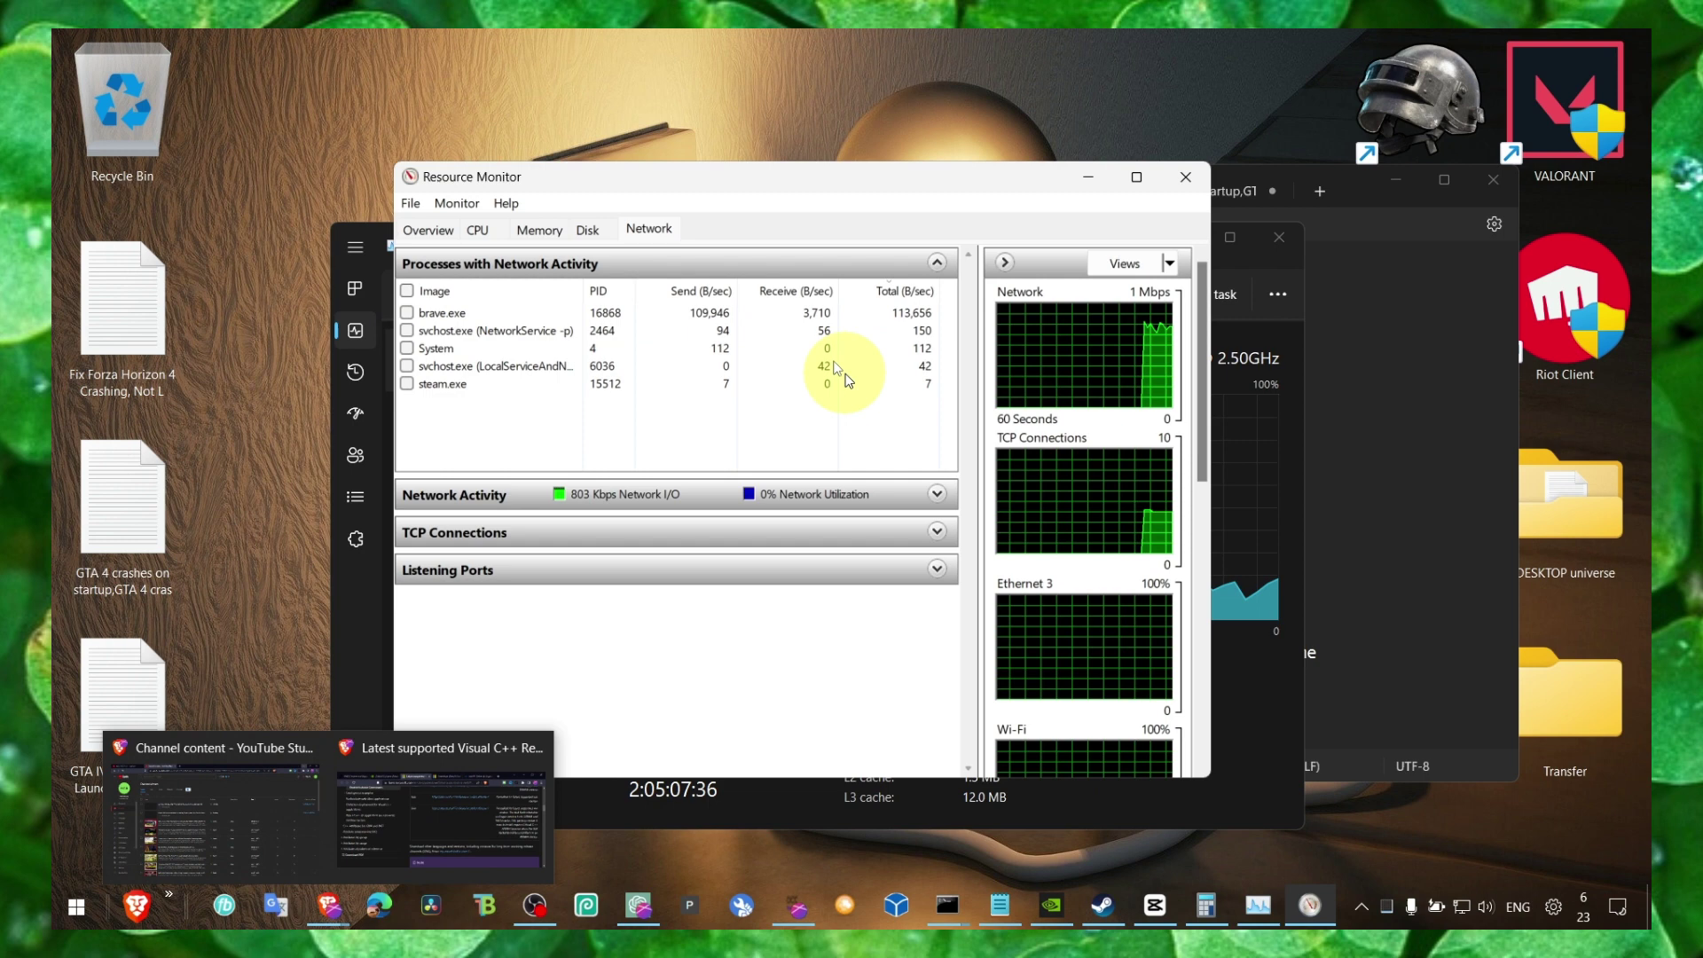
pyautogui.moveTo(335, 913)
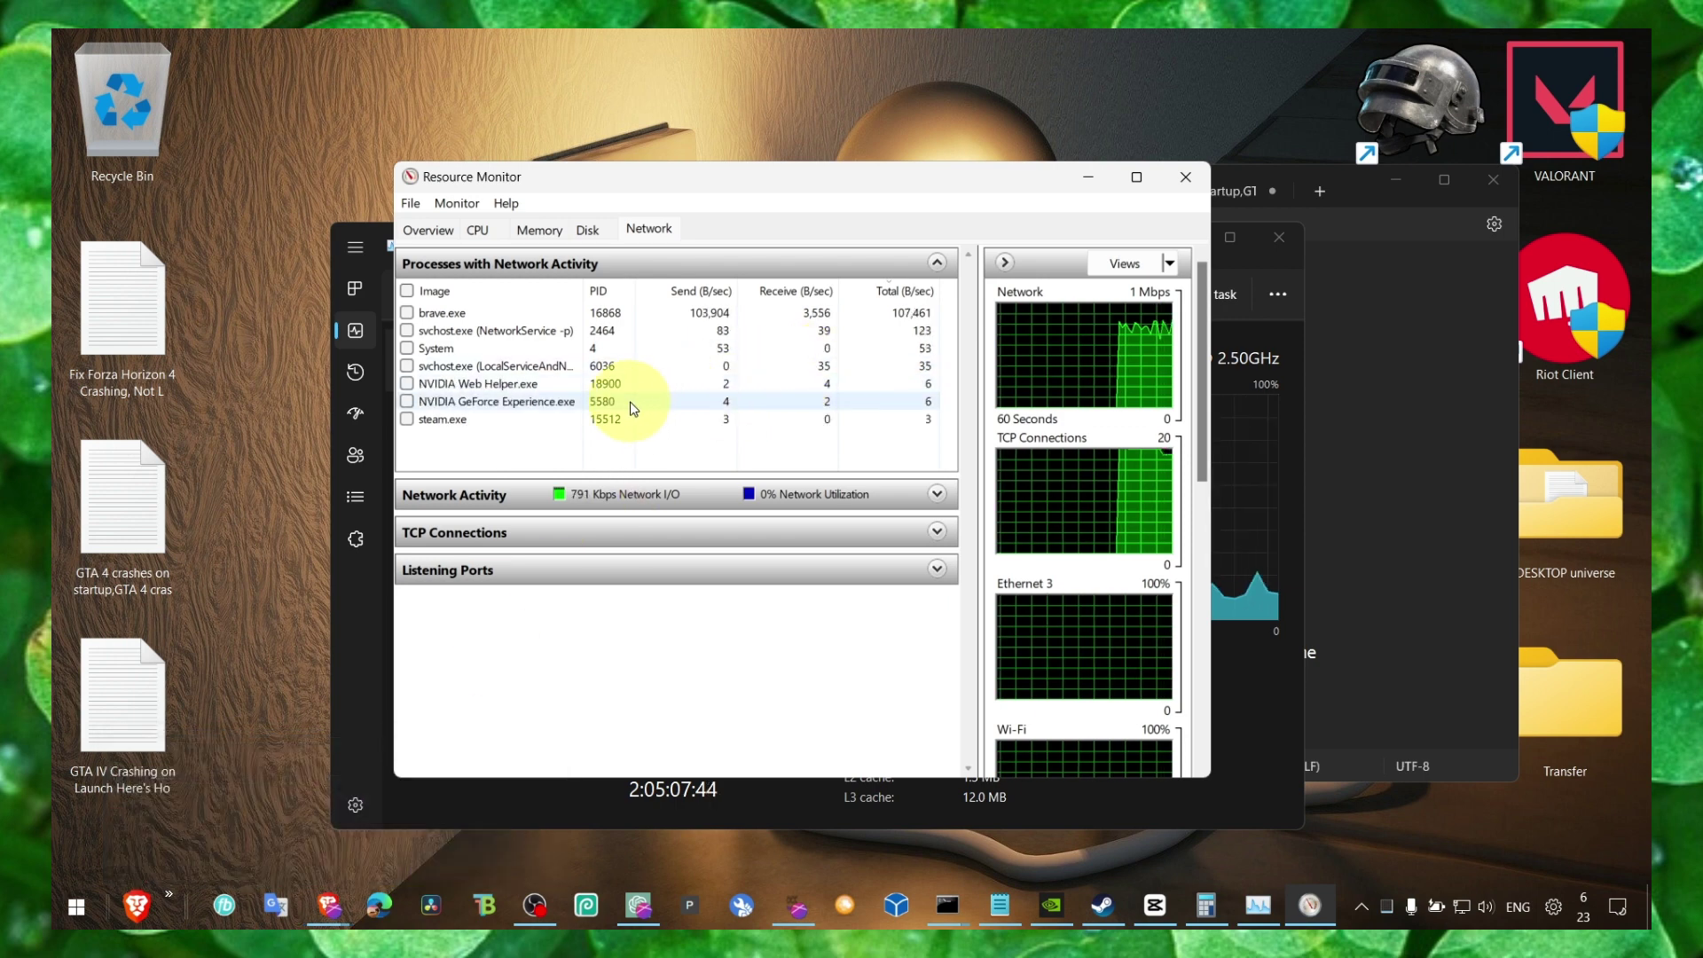
# Close Resource Monitor and Task Manager, then scroll Notepad to the Connections issues list.
pyautogui.click(1184, 180)
pyautogui.click(1278, 237)
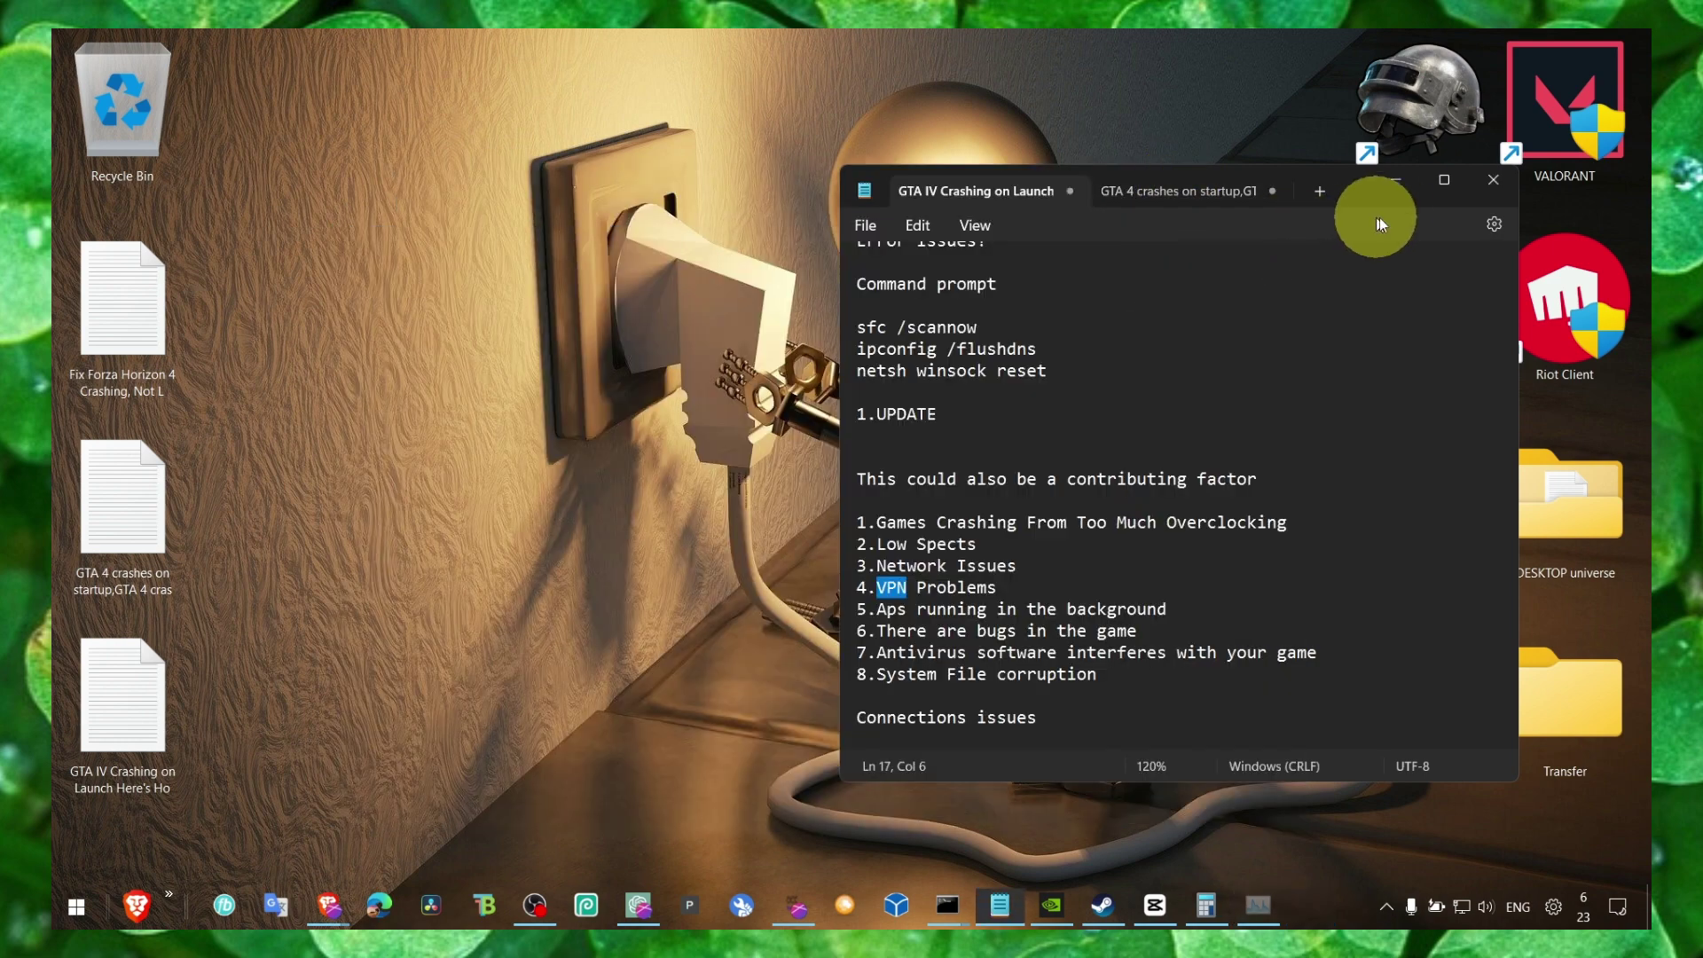
pyautogui.click(939, 626)
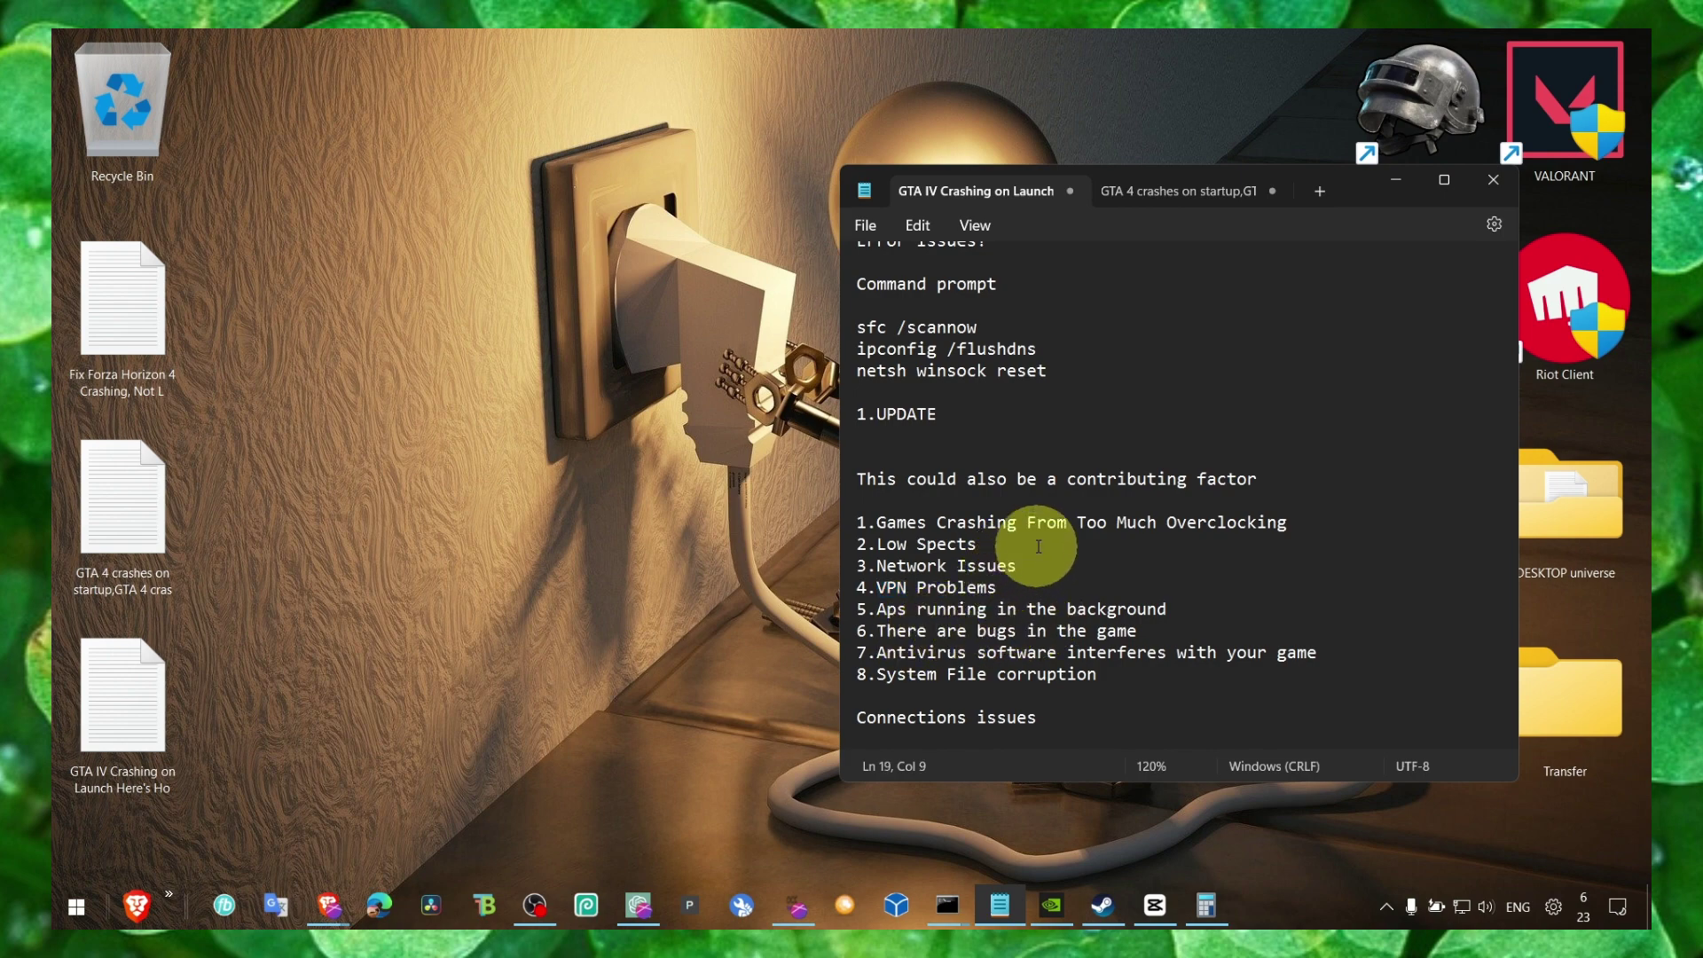
pyautogui.scroll(-4, 1038, 547)
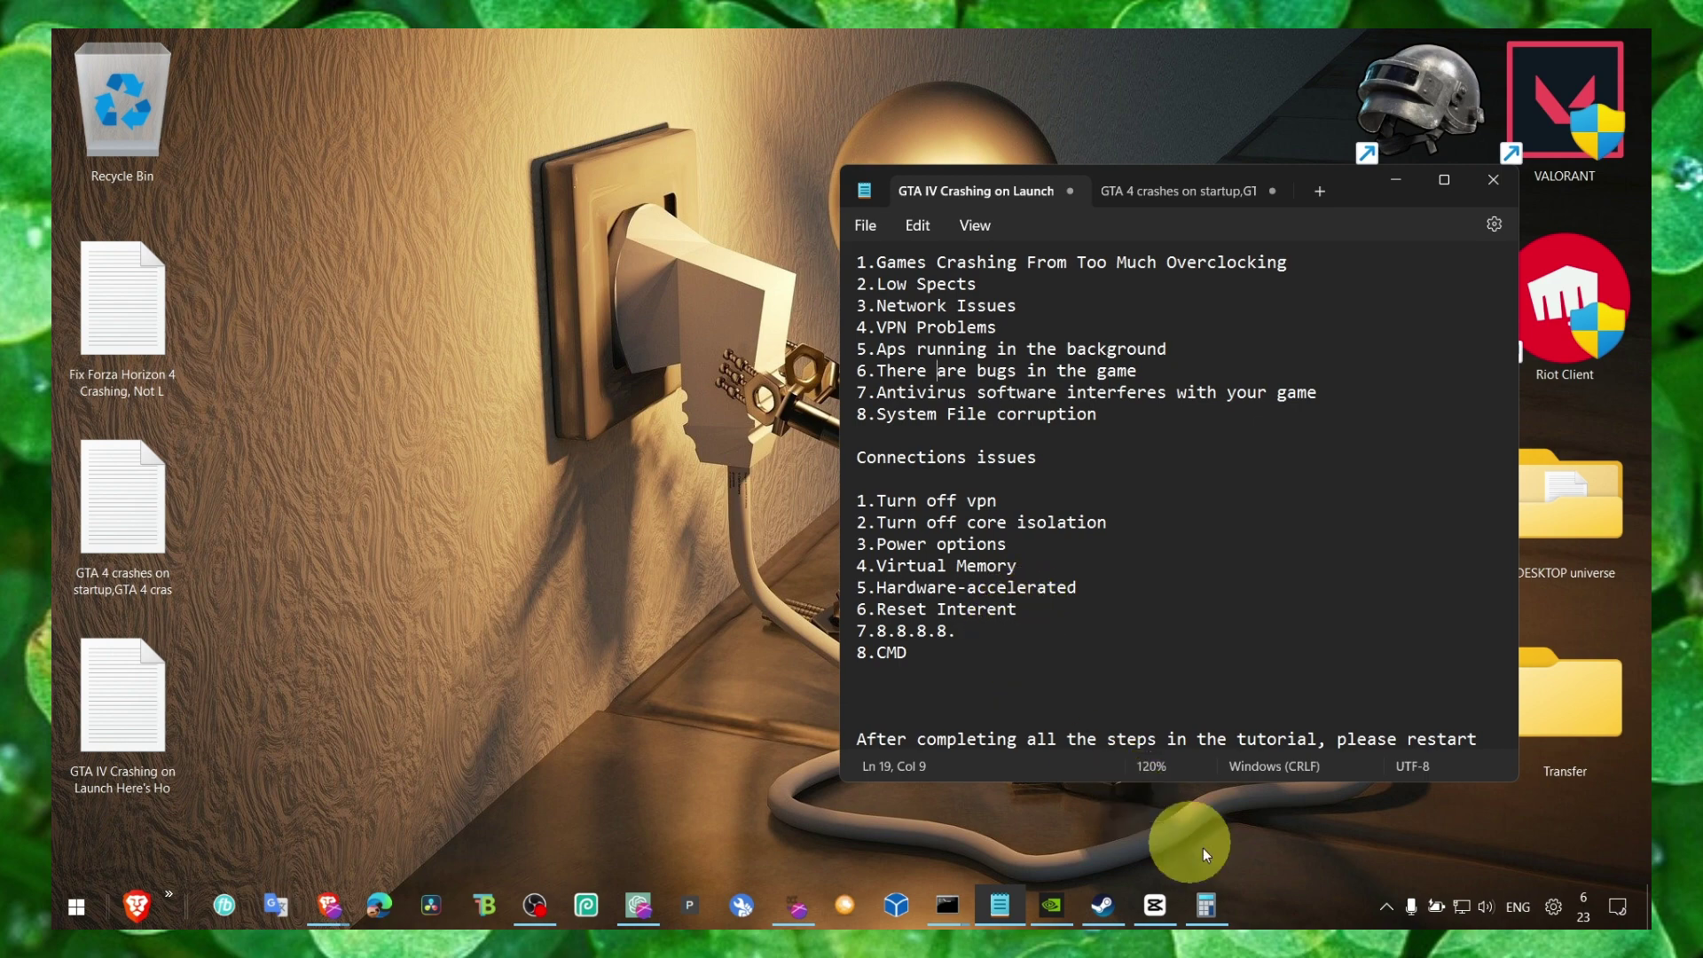
# Save Blender's graphics preference as High performance, then view the default graphics settings.
pyautogui.press('super+s')
pyautogui.write('graphics settings')
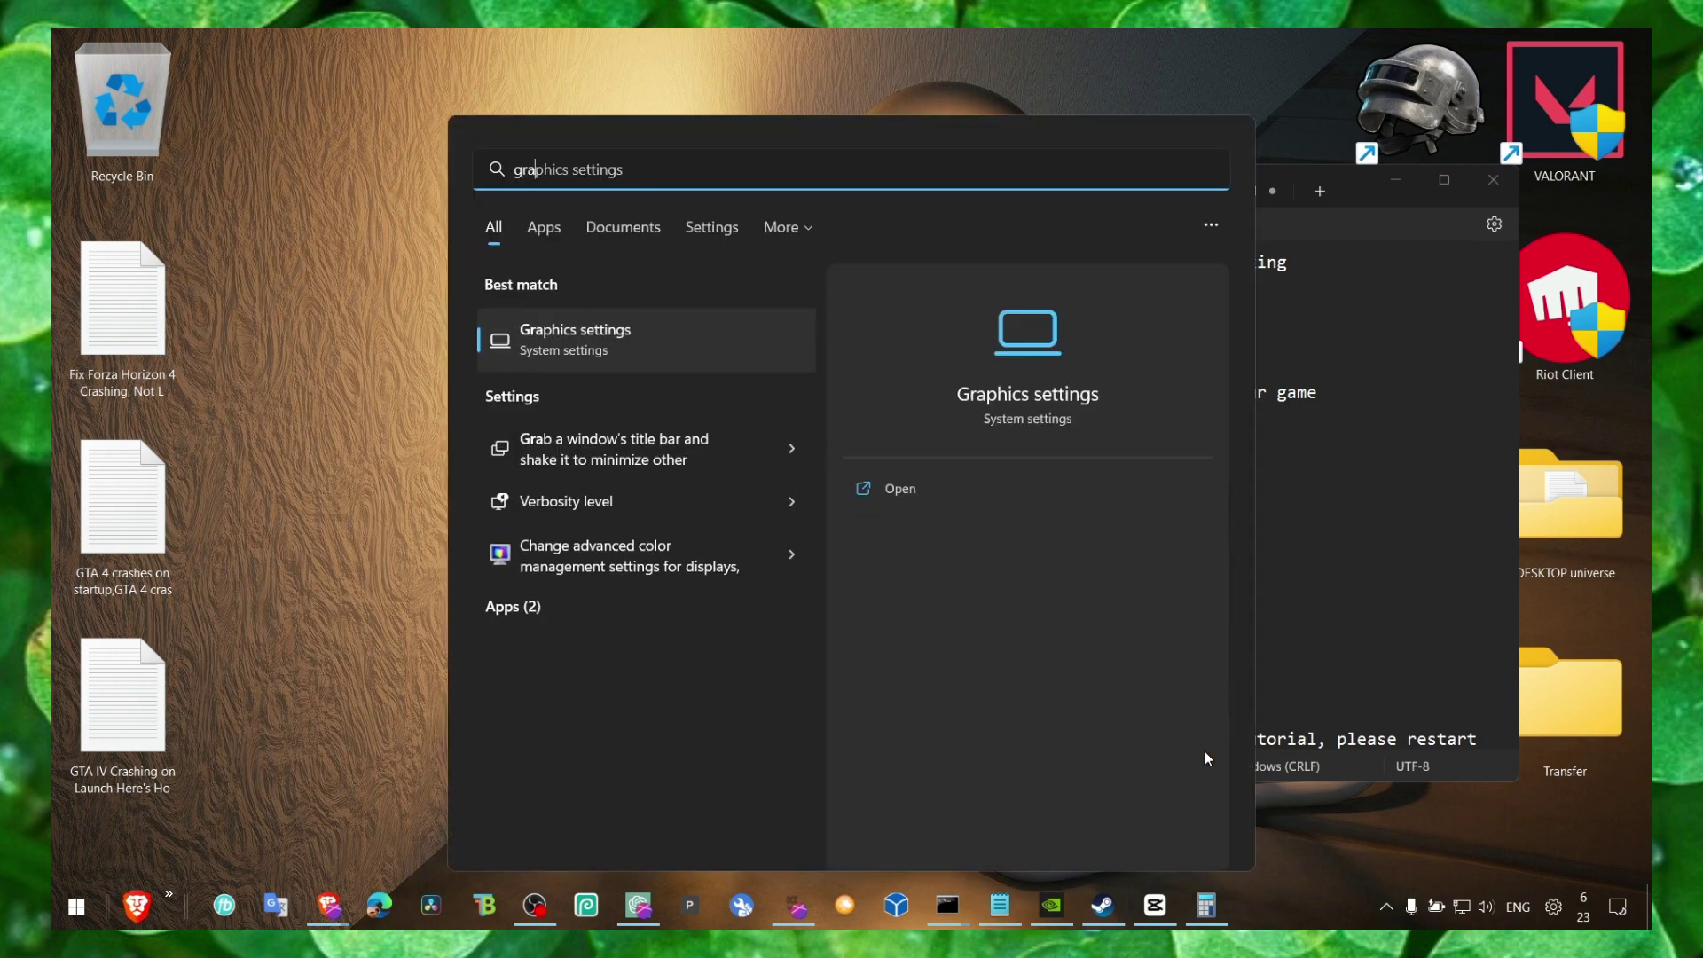
pyautogui.press('Return')
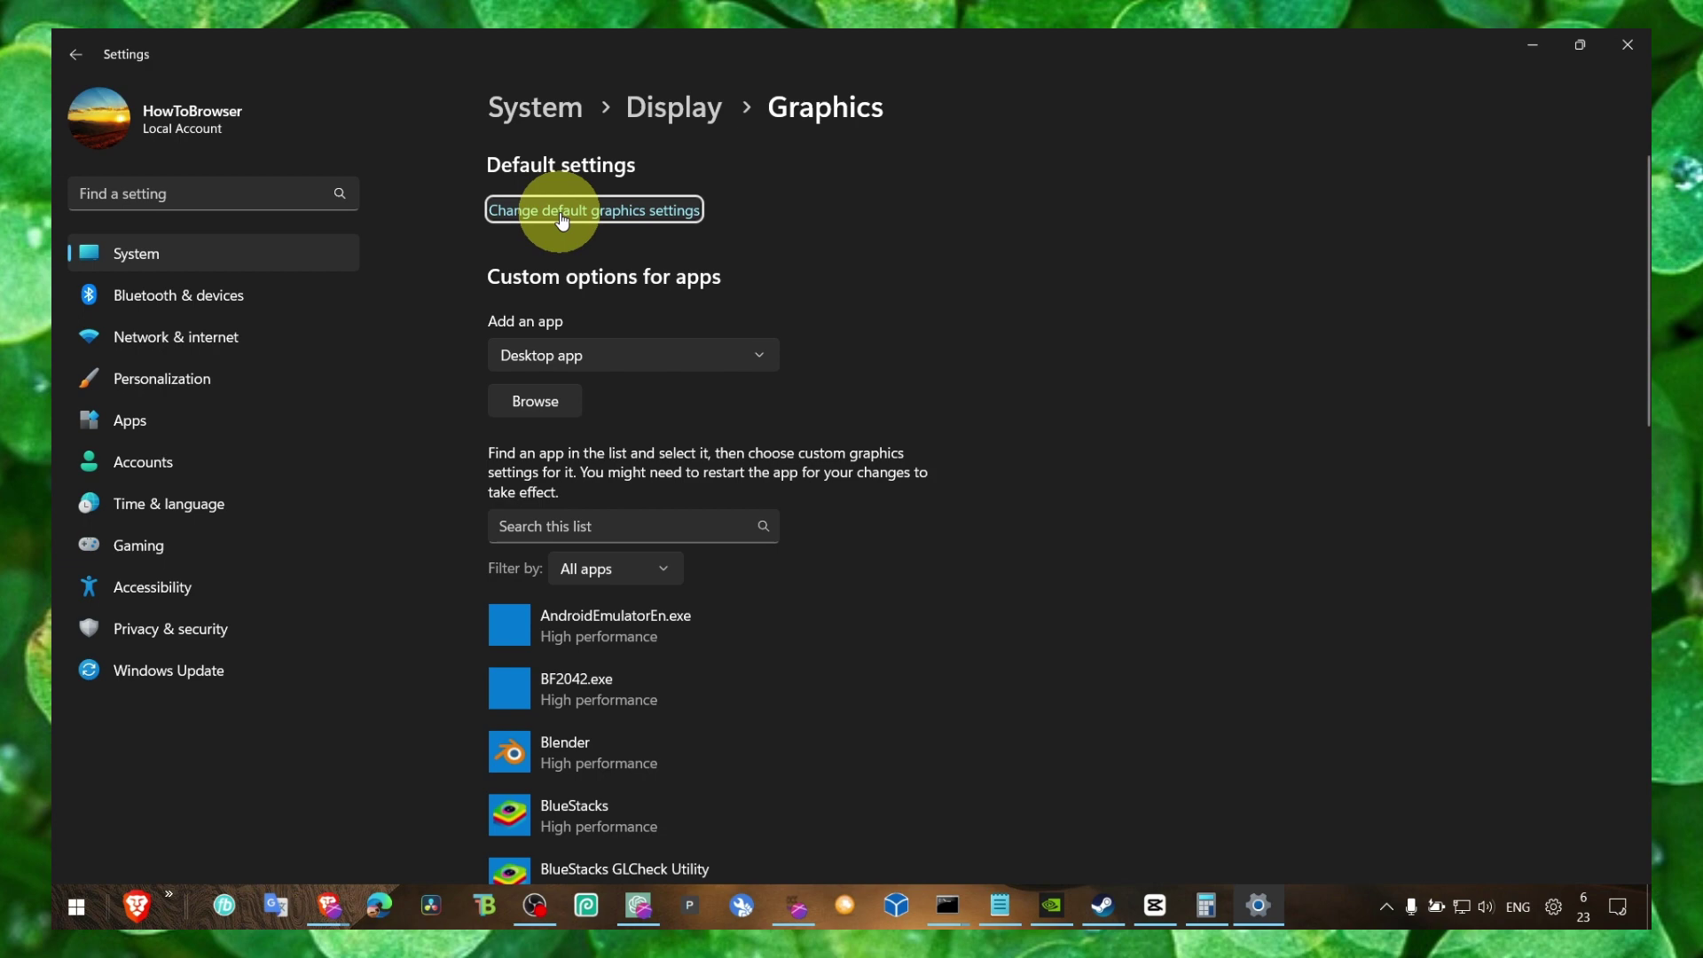
pyautogui.scroll(-1, 651, 302)
pyautogui.scroll(-3, 651, 302)
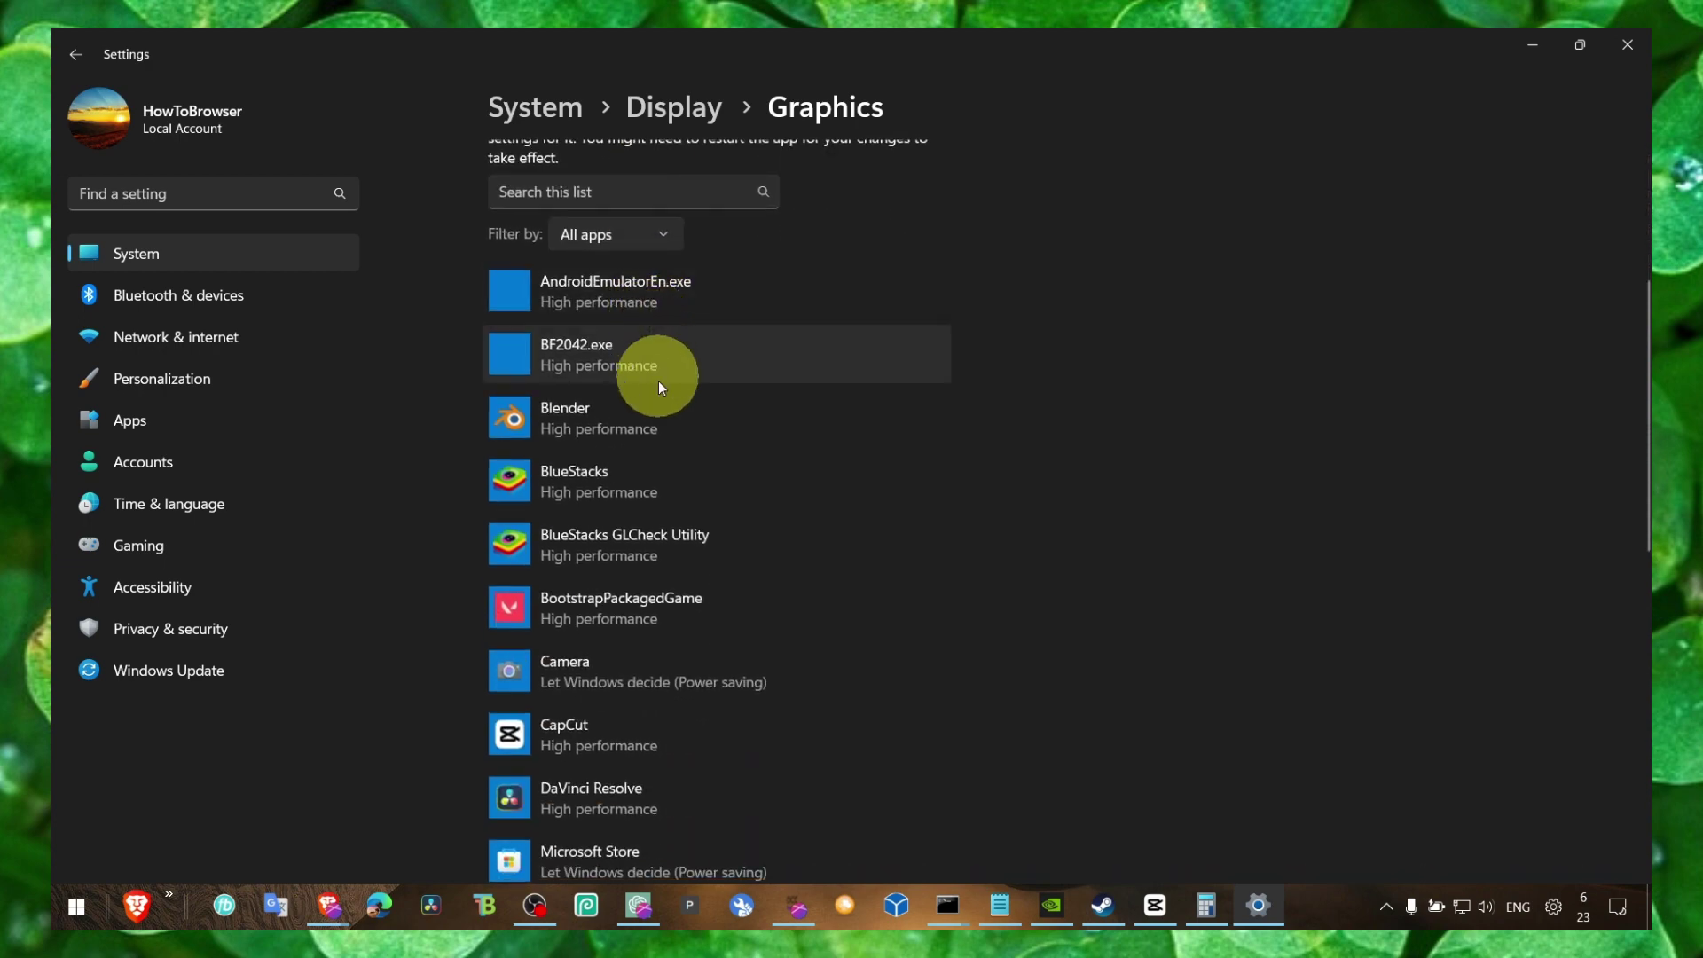
pyautogui.click(668, 424)
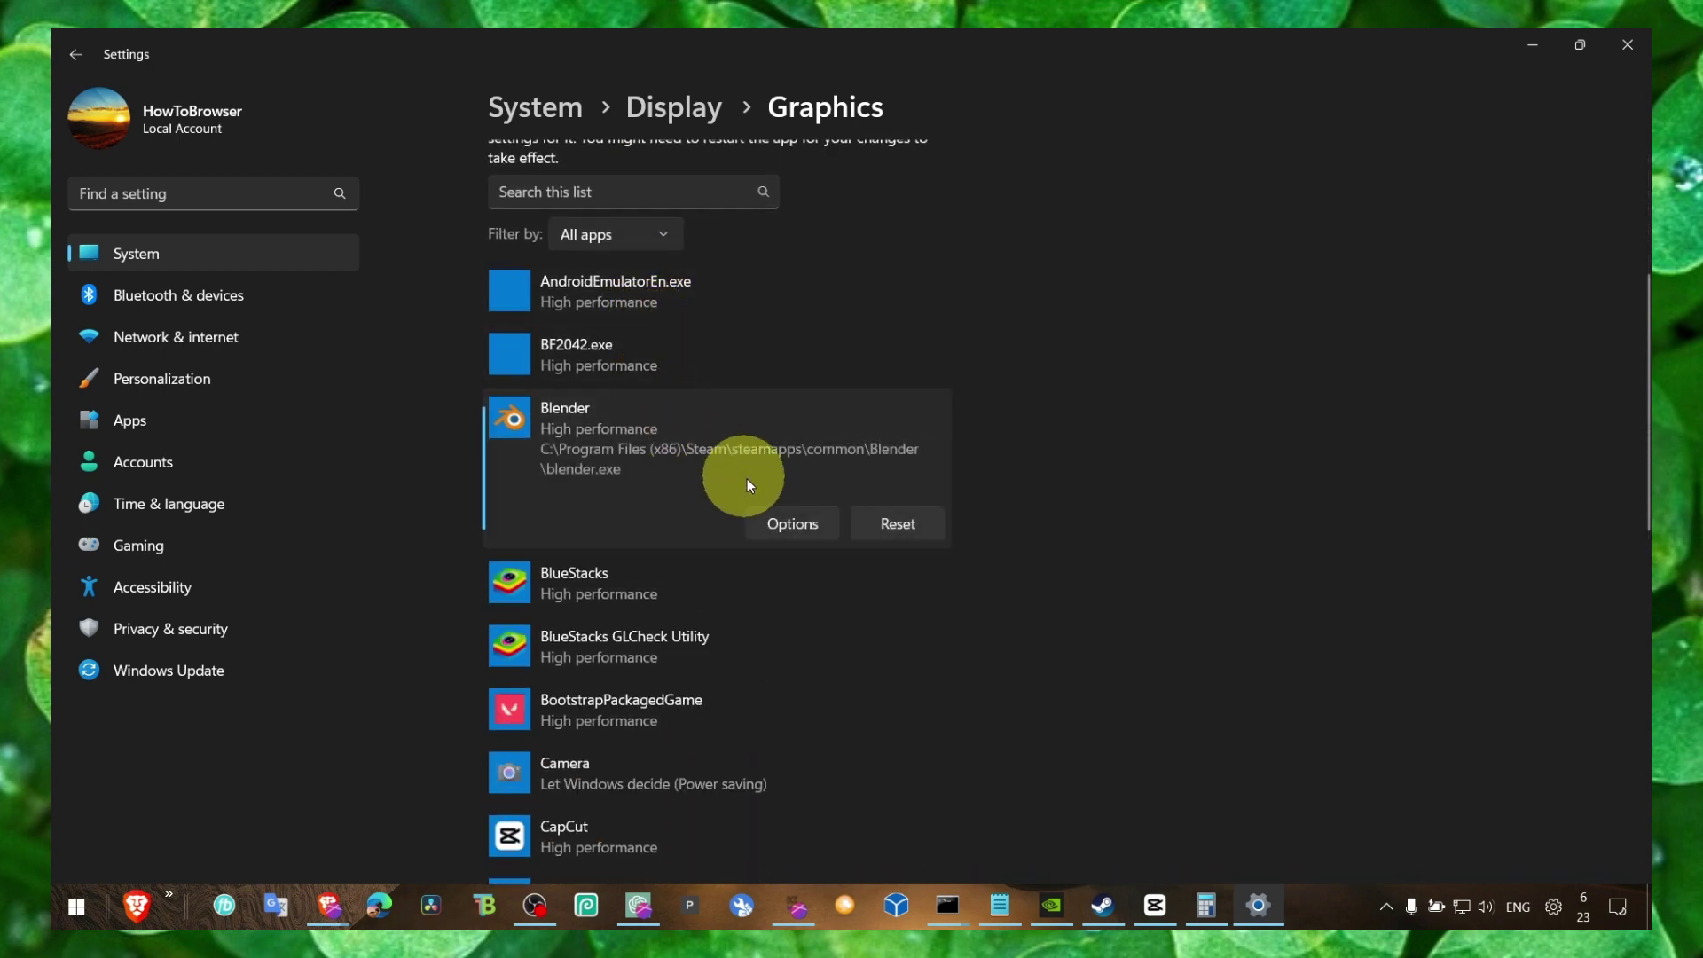
pyautogui.click(805, 525)
pyautogui.click(838, 629)
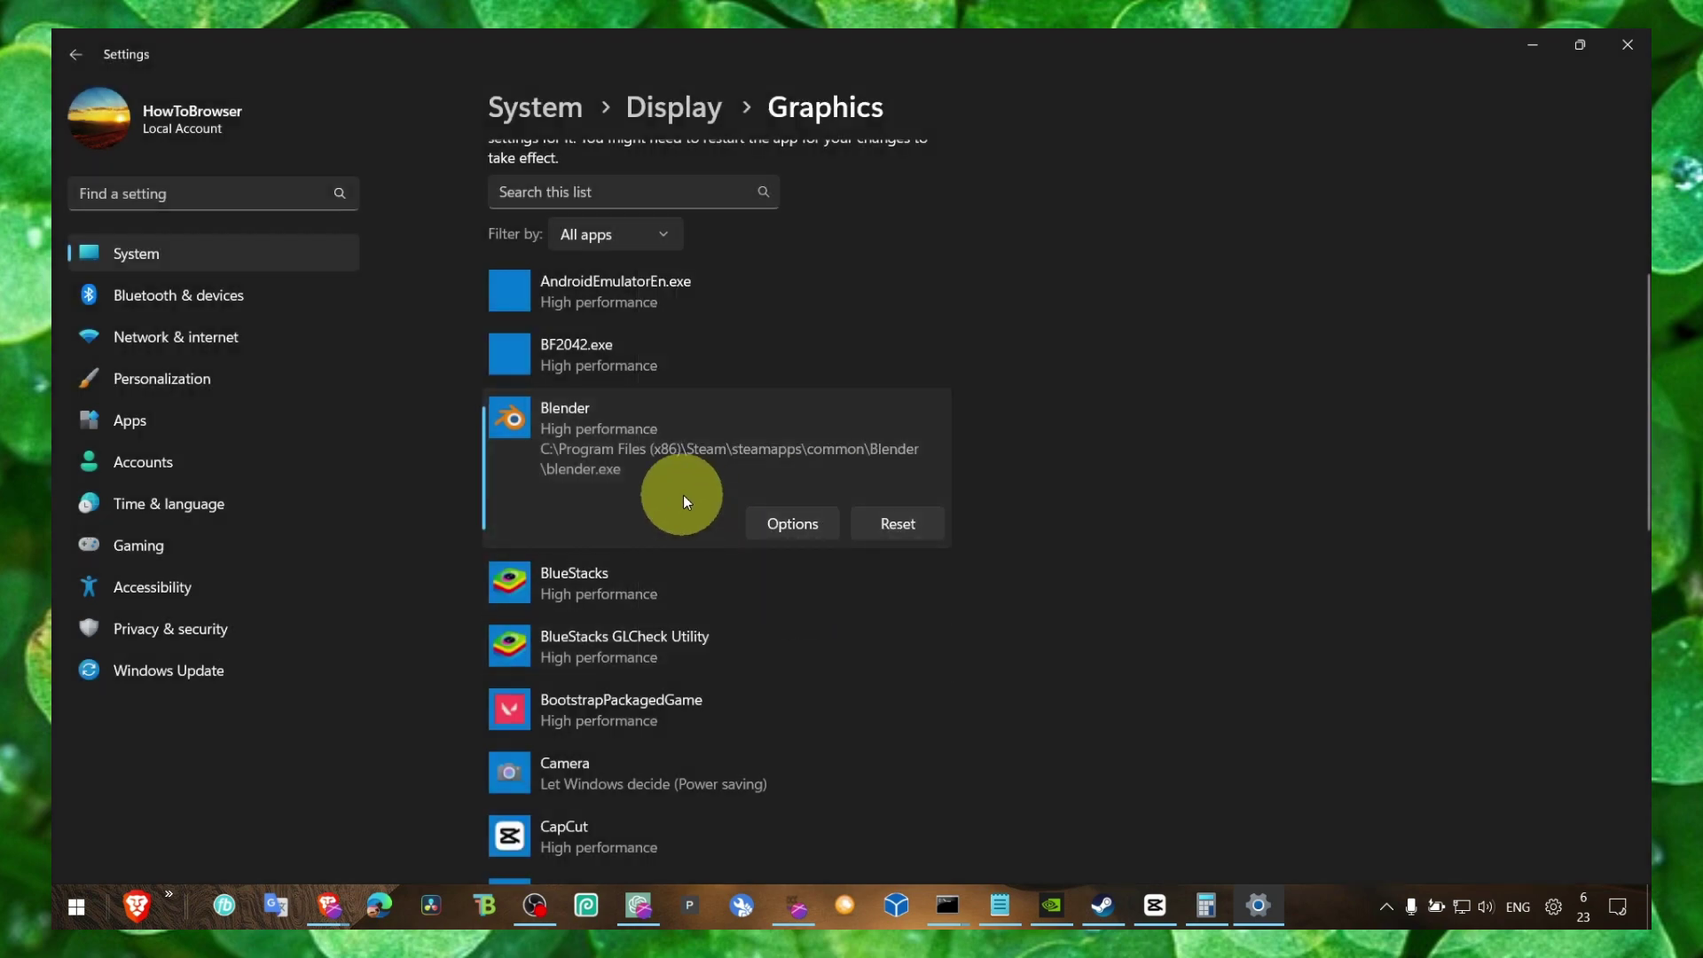
pyautogui.scroll(4, 661, 417)
pyautogui.click(604, 218)
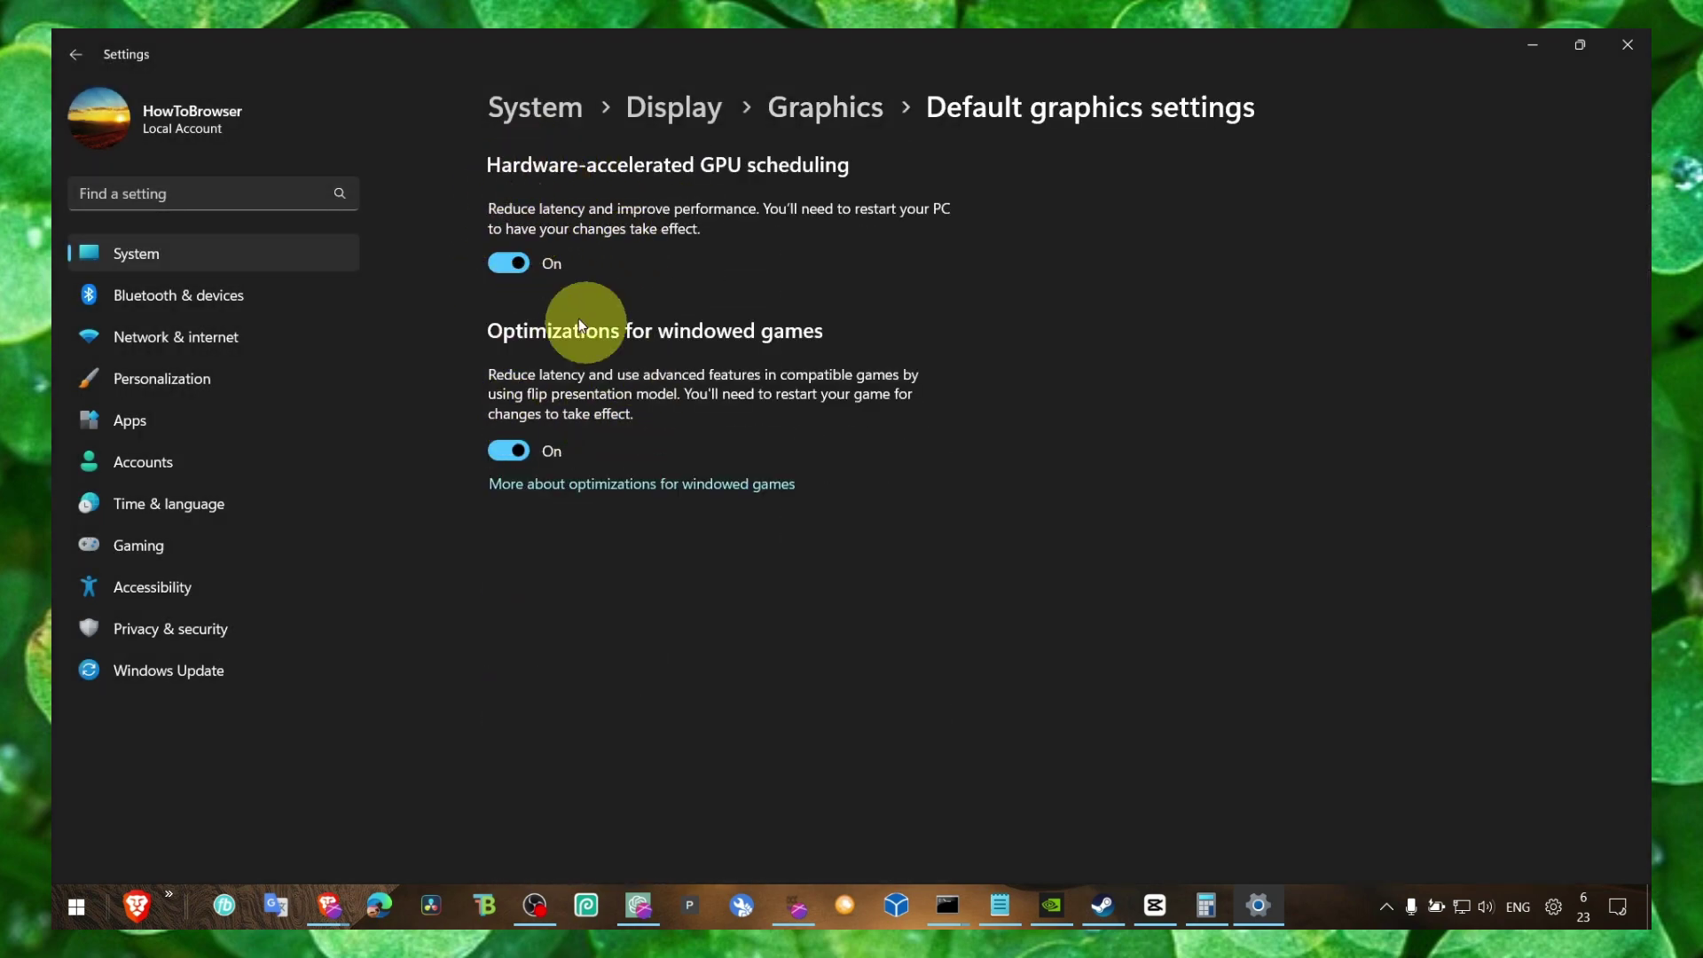
# Reopen Settings on the Windows Update page via search and confirm Windows is up to date.
pyautogui.click(1628, 44)
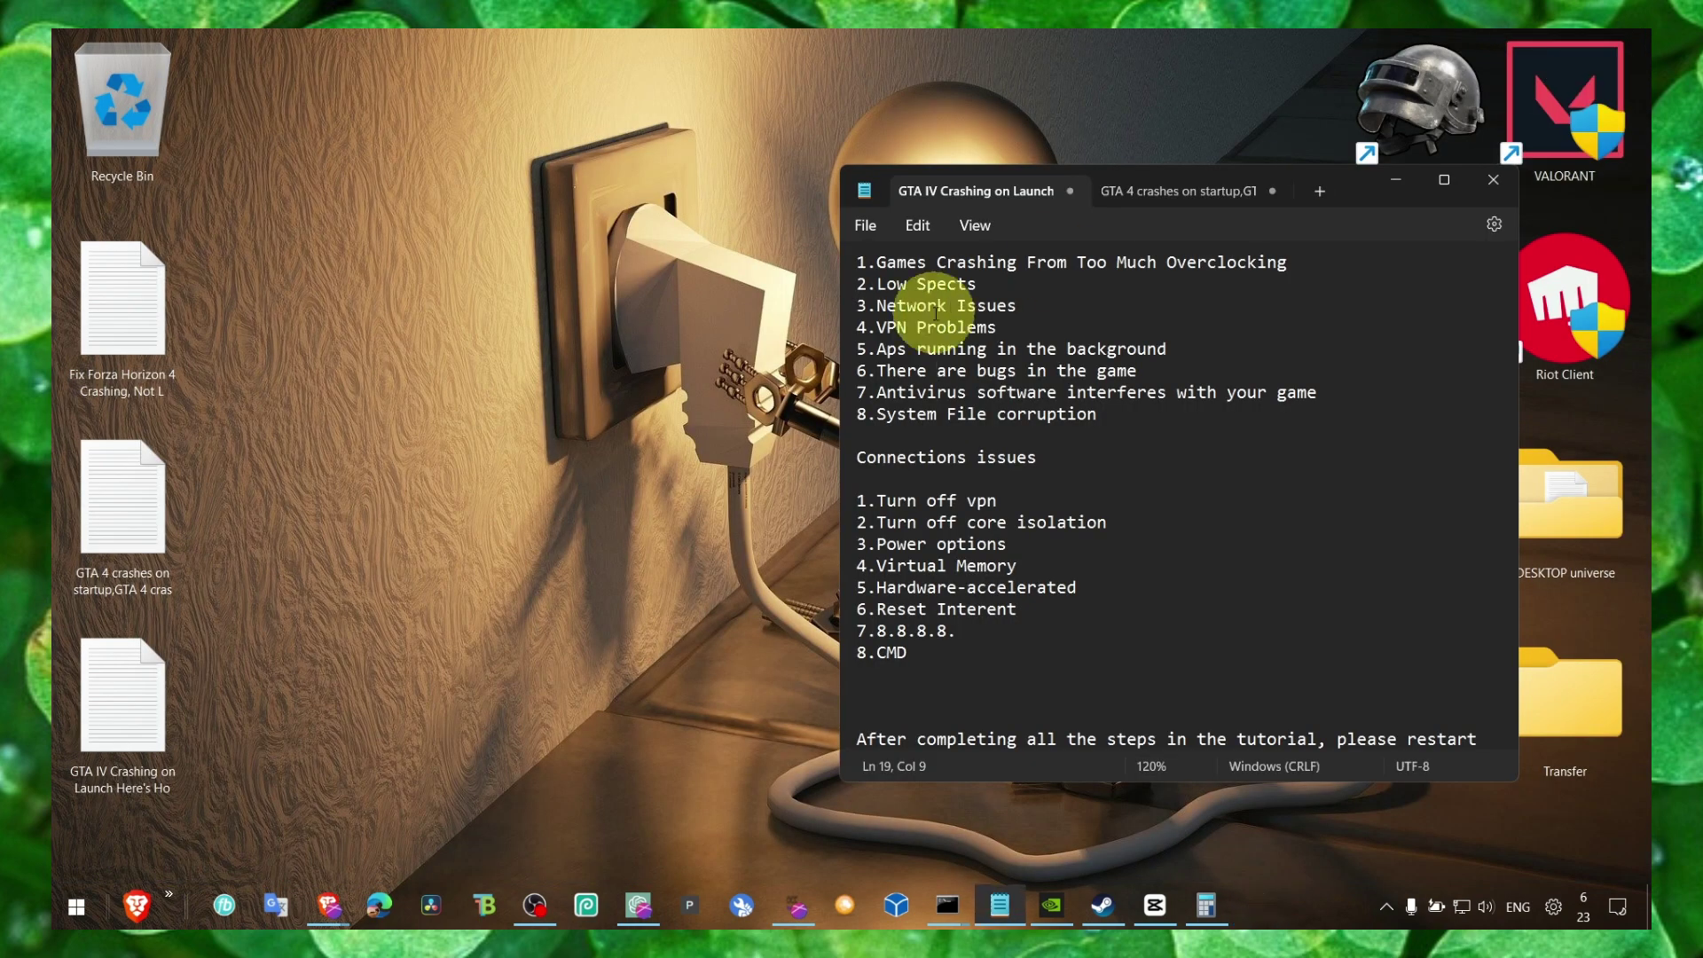
pyautogui.press('super')
pyautogui.write('windows update')
pyautogui.press('Return')
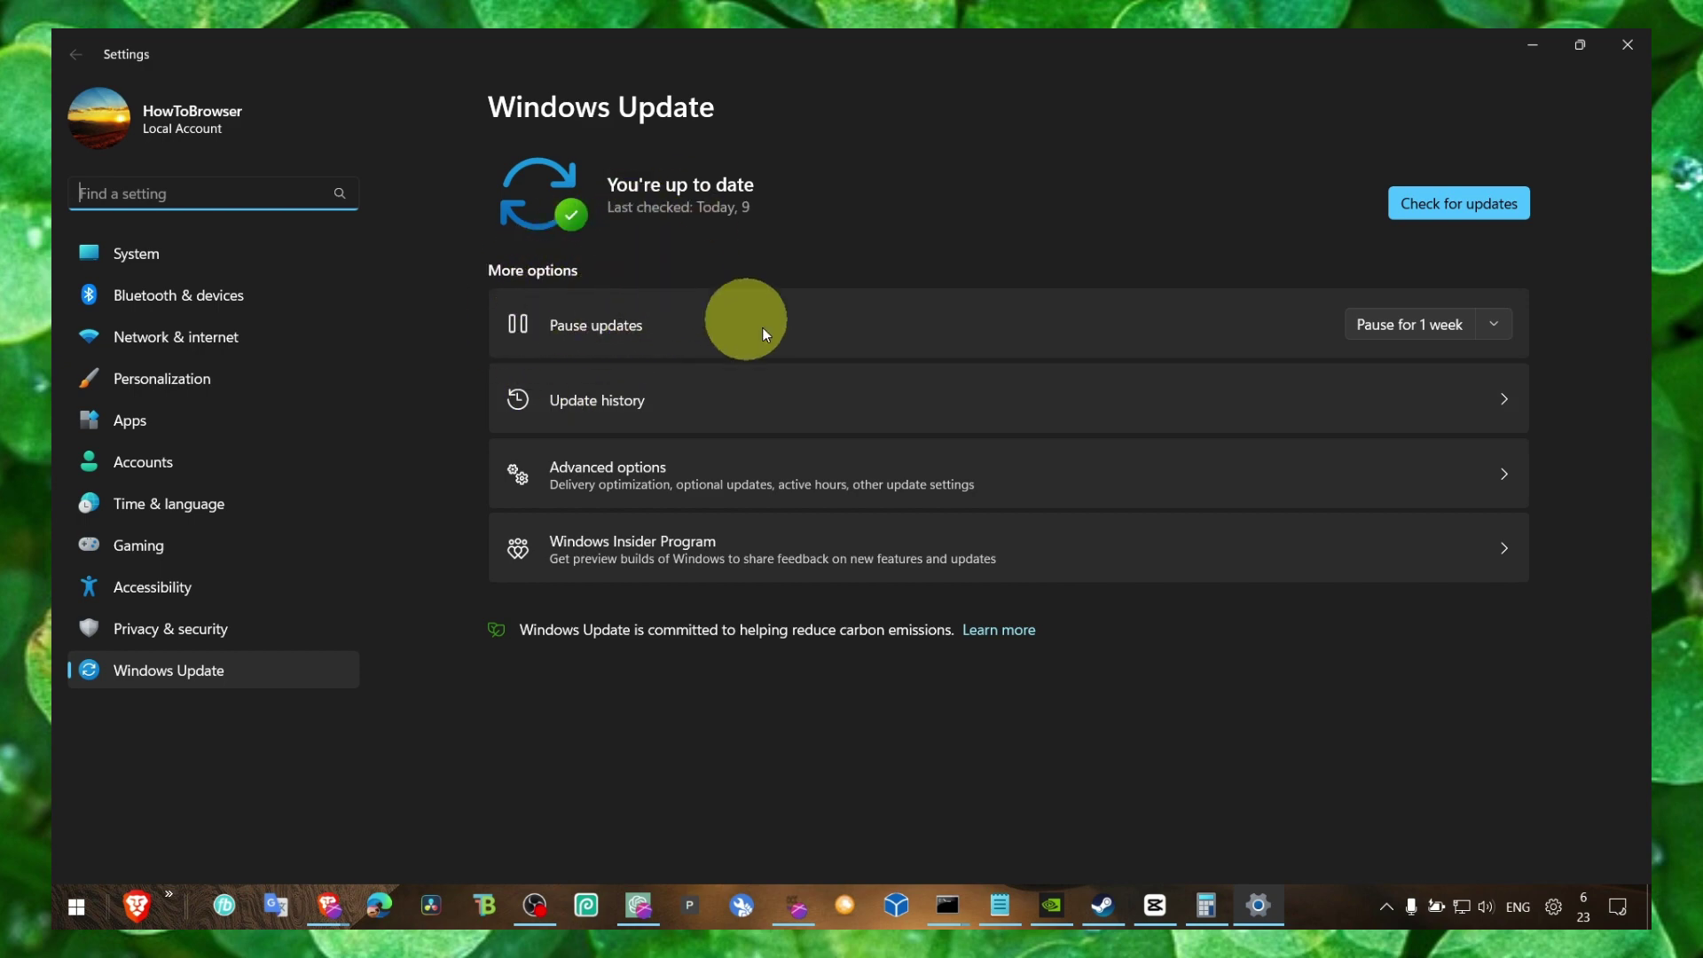
pyautogui.click(1009, 903)
pyautogui.scroll(5, 1028, 427)
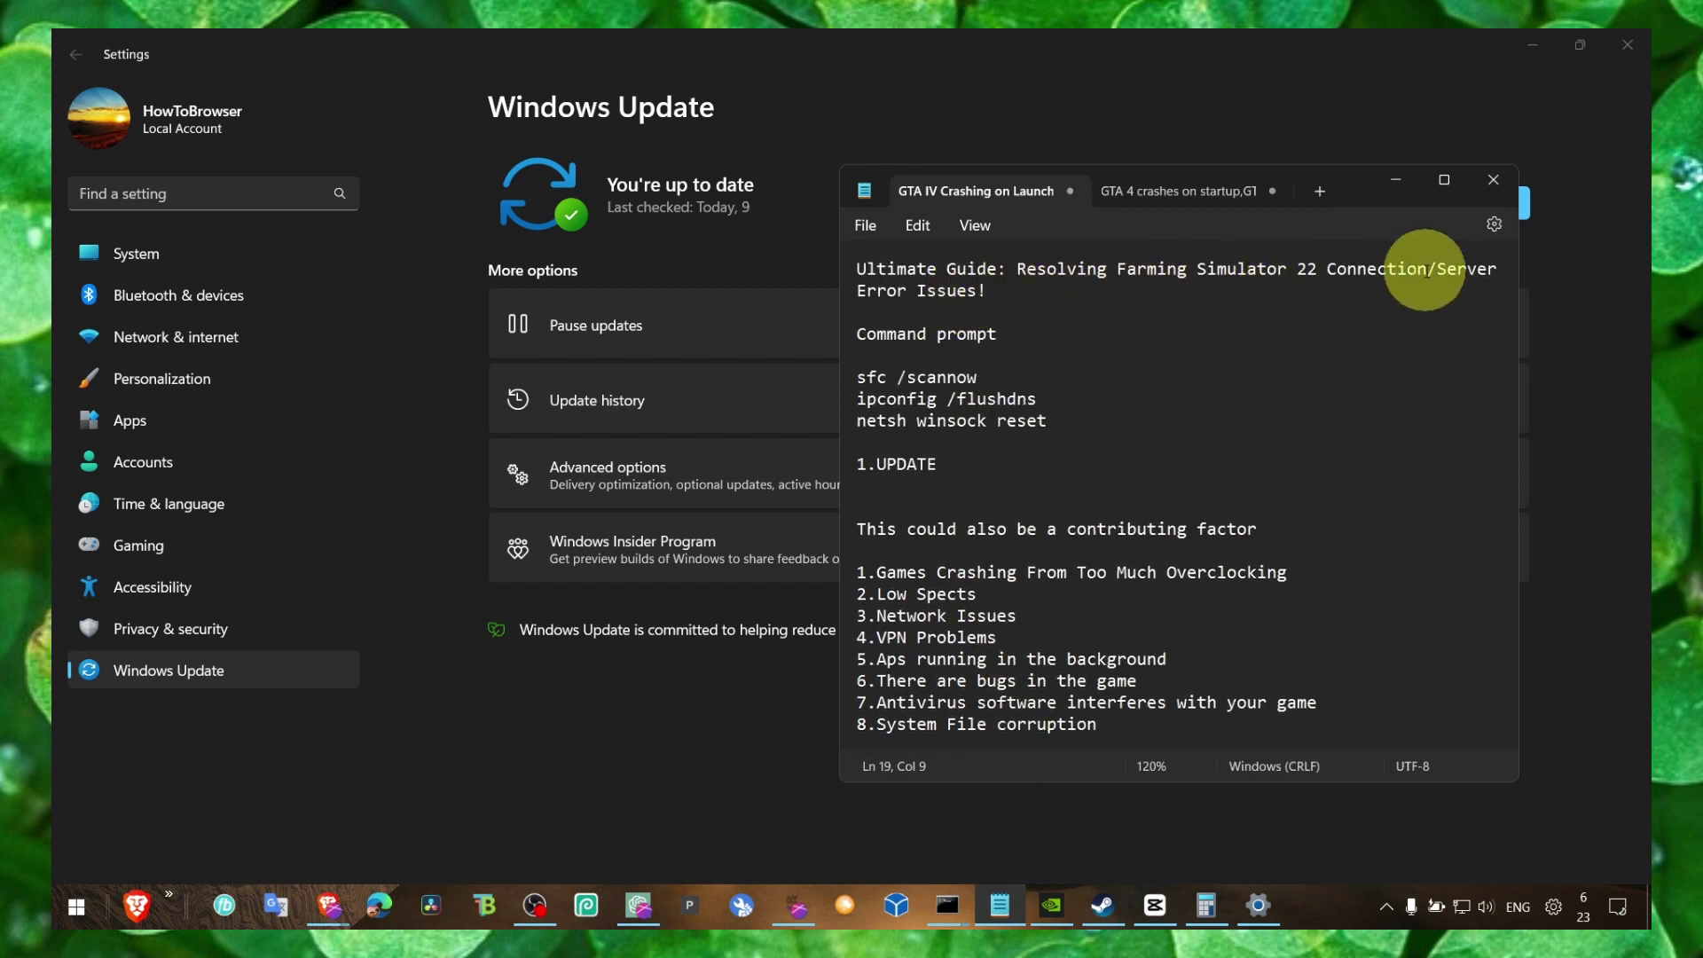
pyautogui.click(1397, 181)
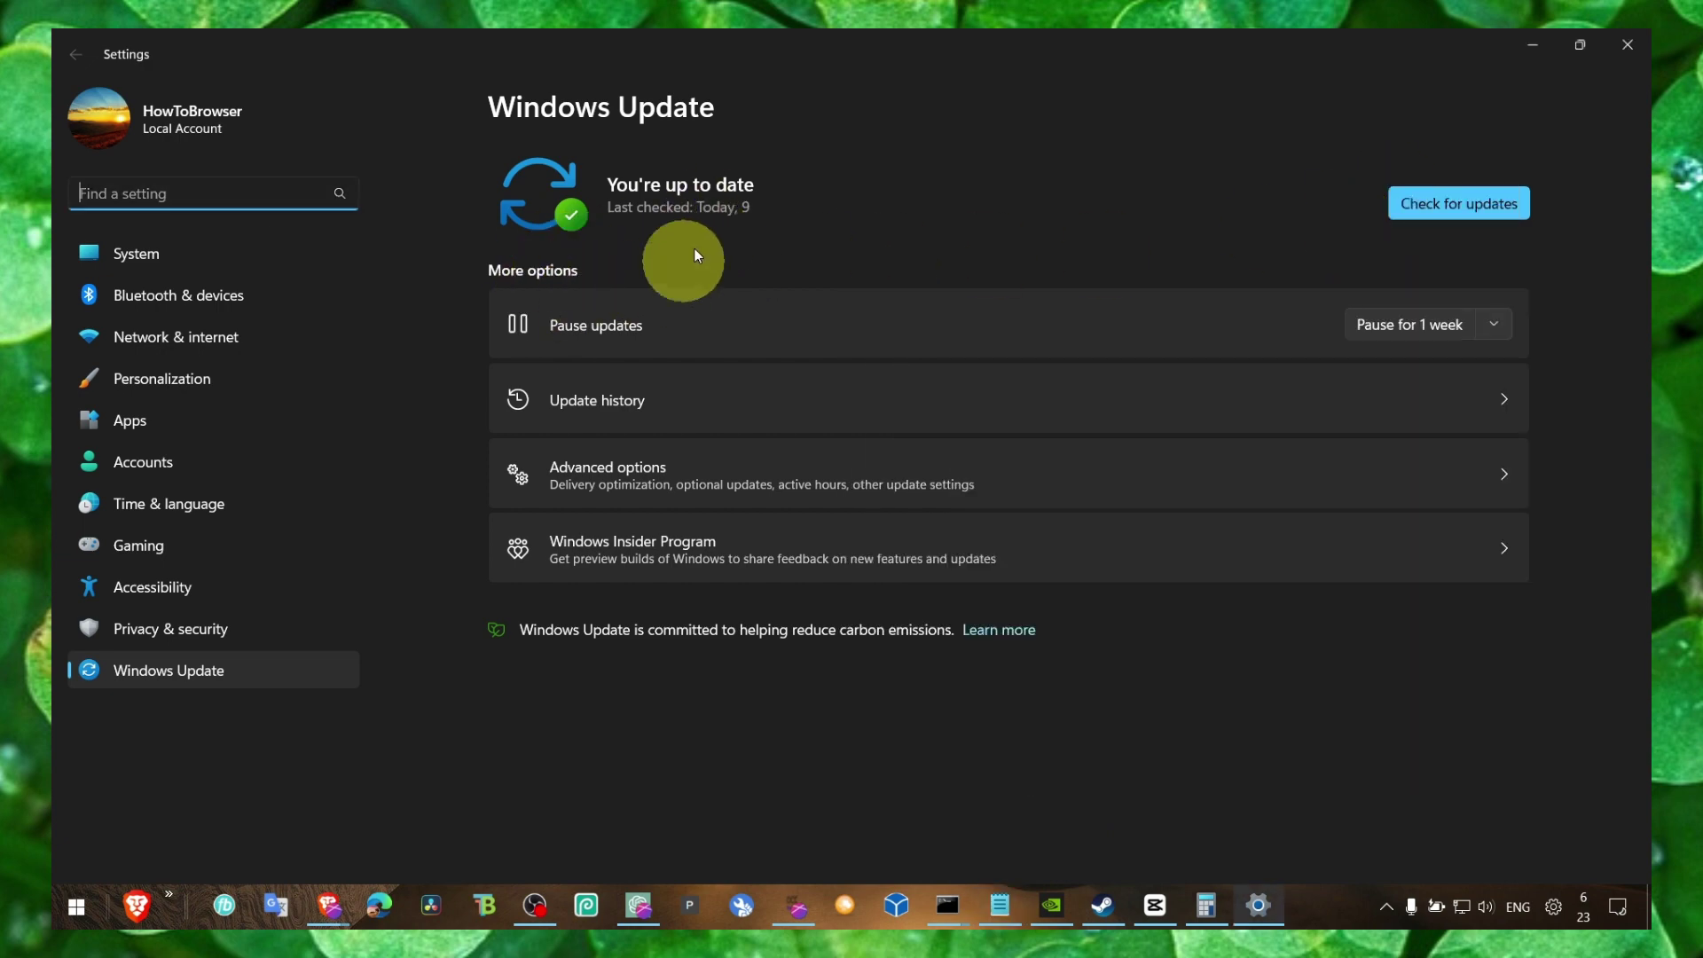
# Review the optional Lenovo driver update under Advanced options, then close Settings.
pyautogui.click(612, 472)
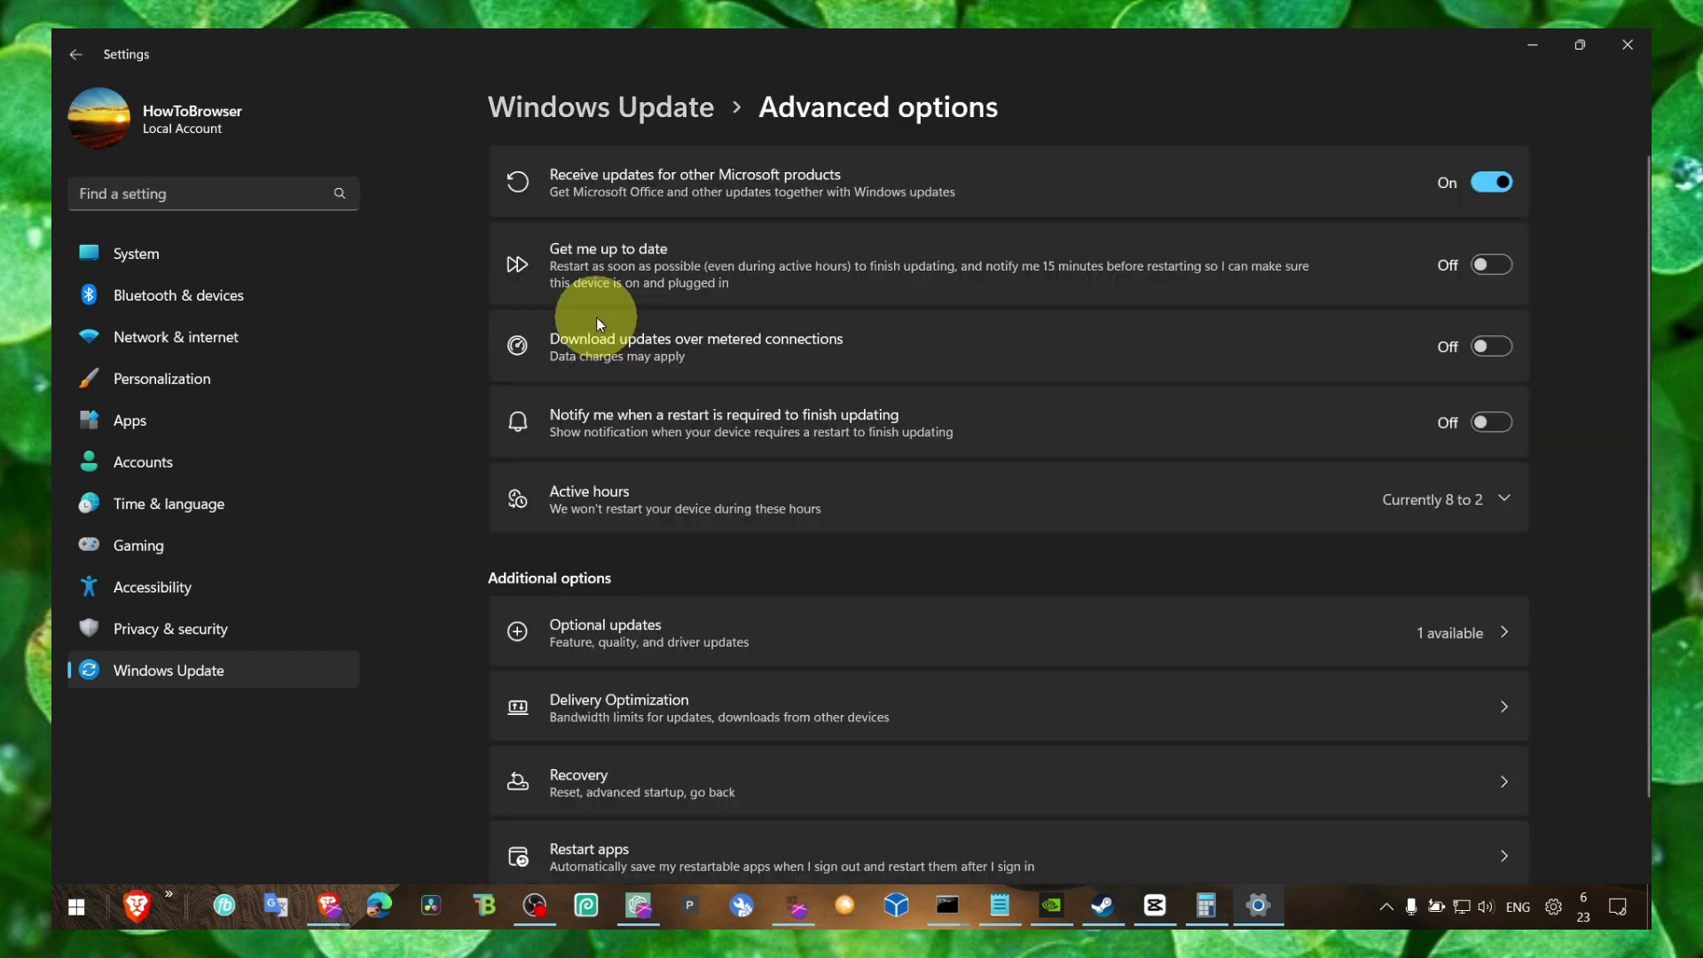
pyautogui.click(608, 634)
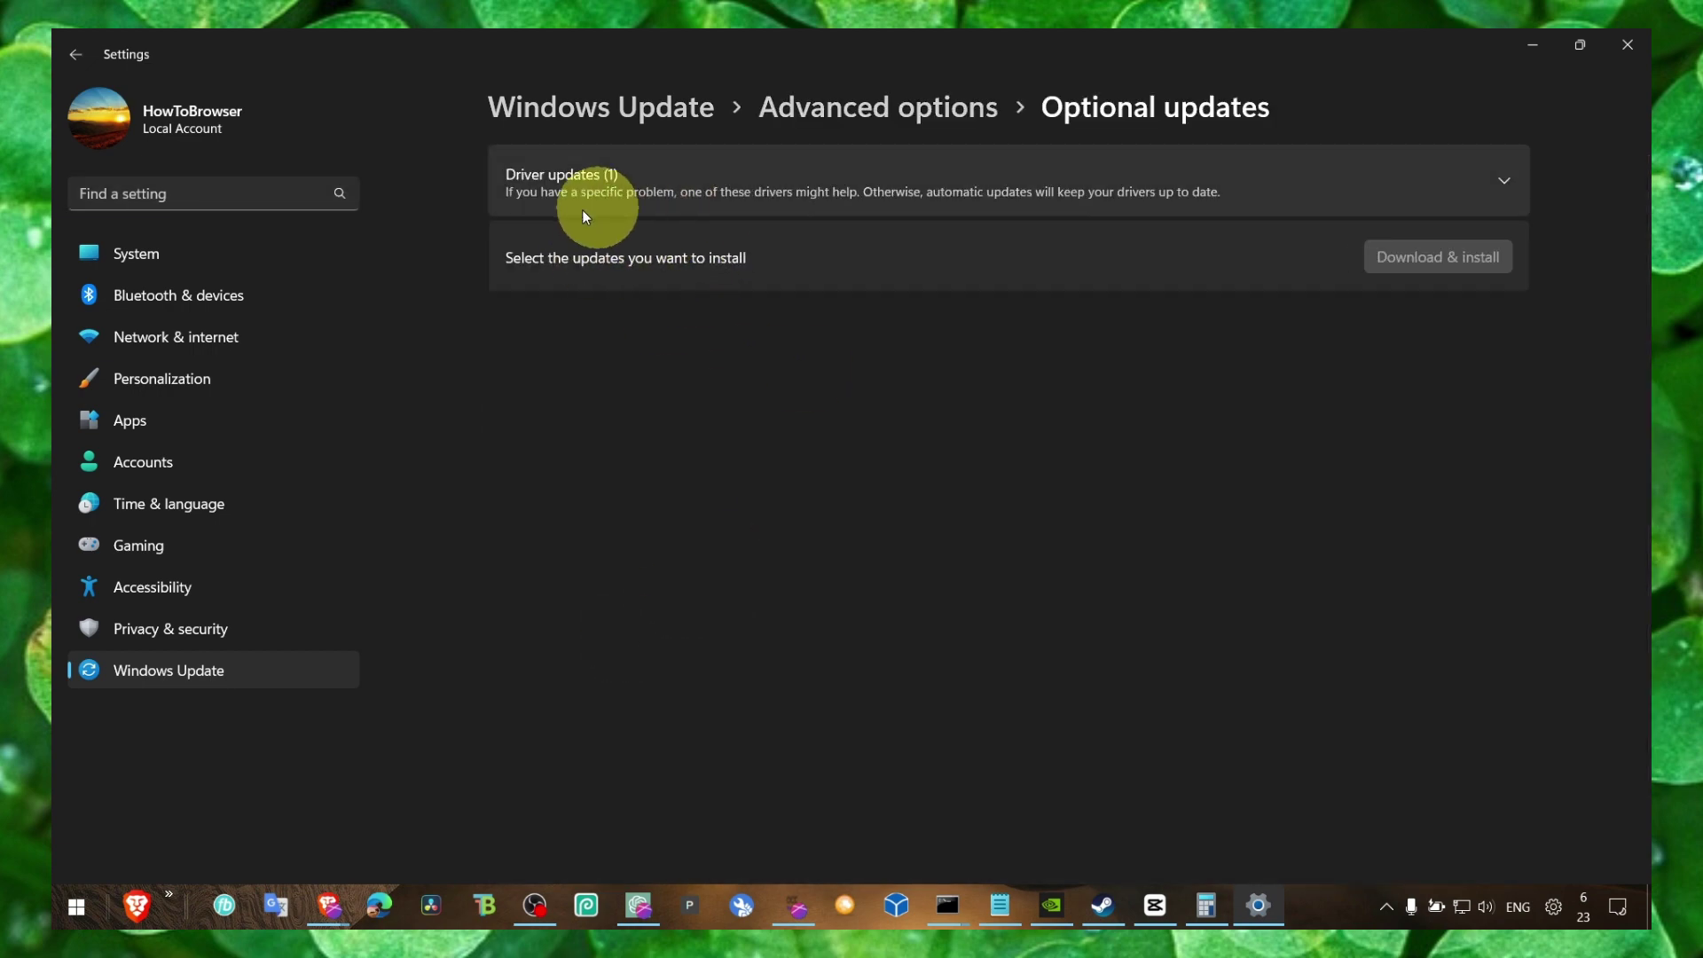
pyautogui.click(541, 196)
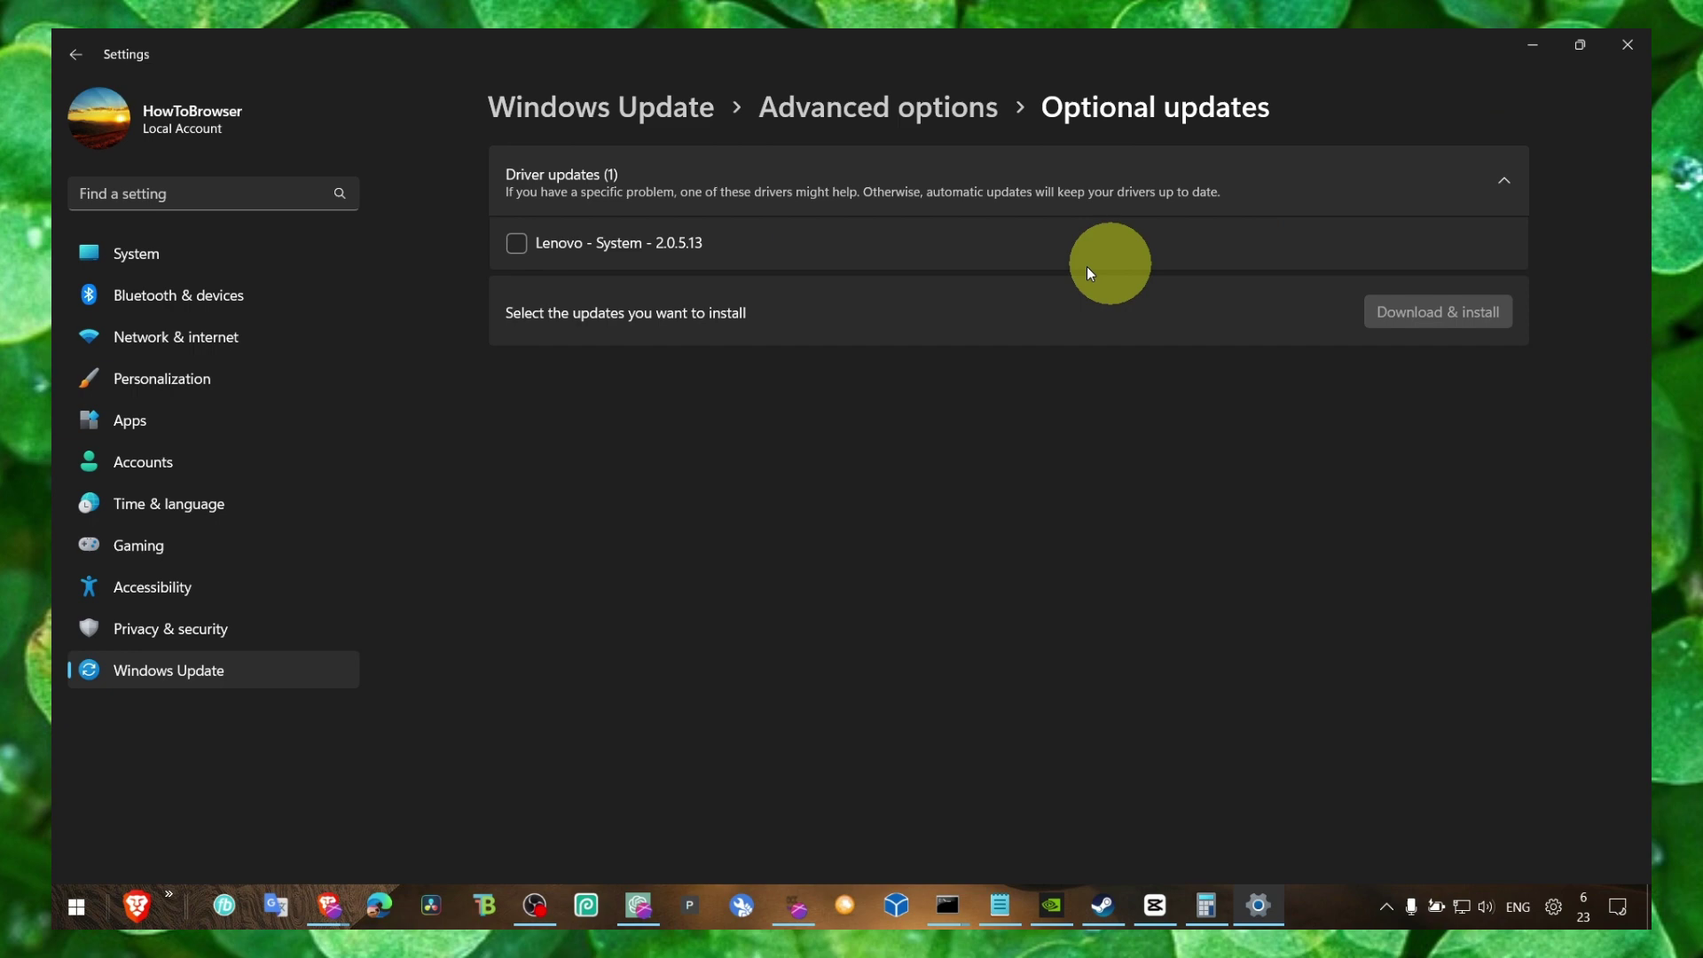
pyautogui.click(878, 108)
pyautogui.click(683, 108)
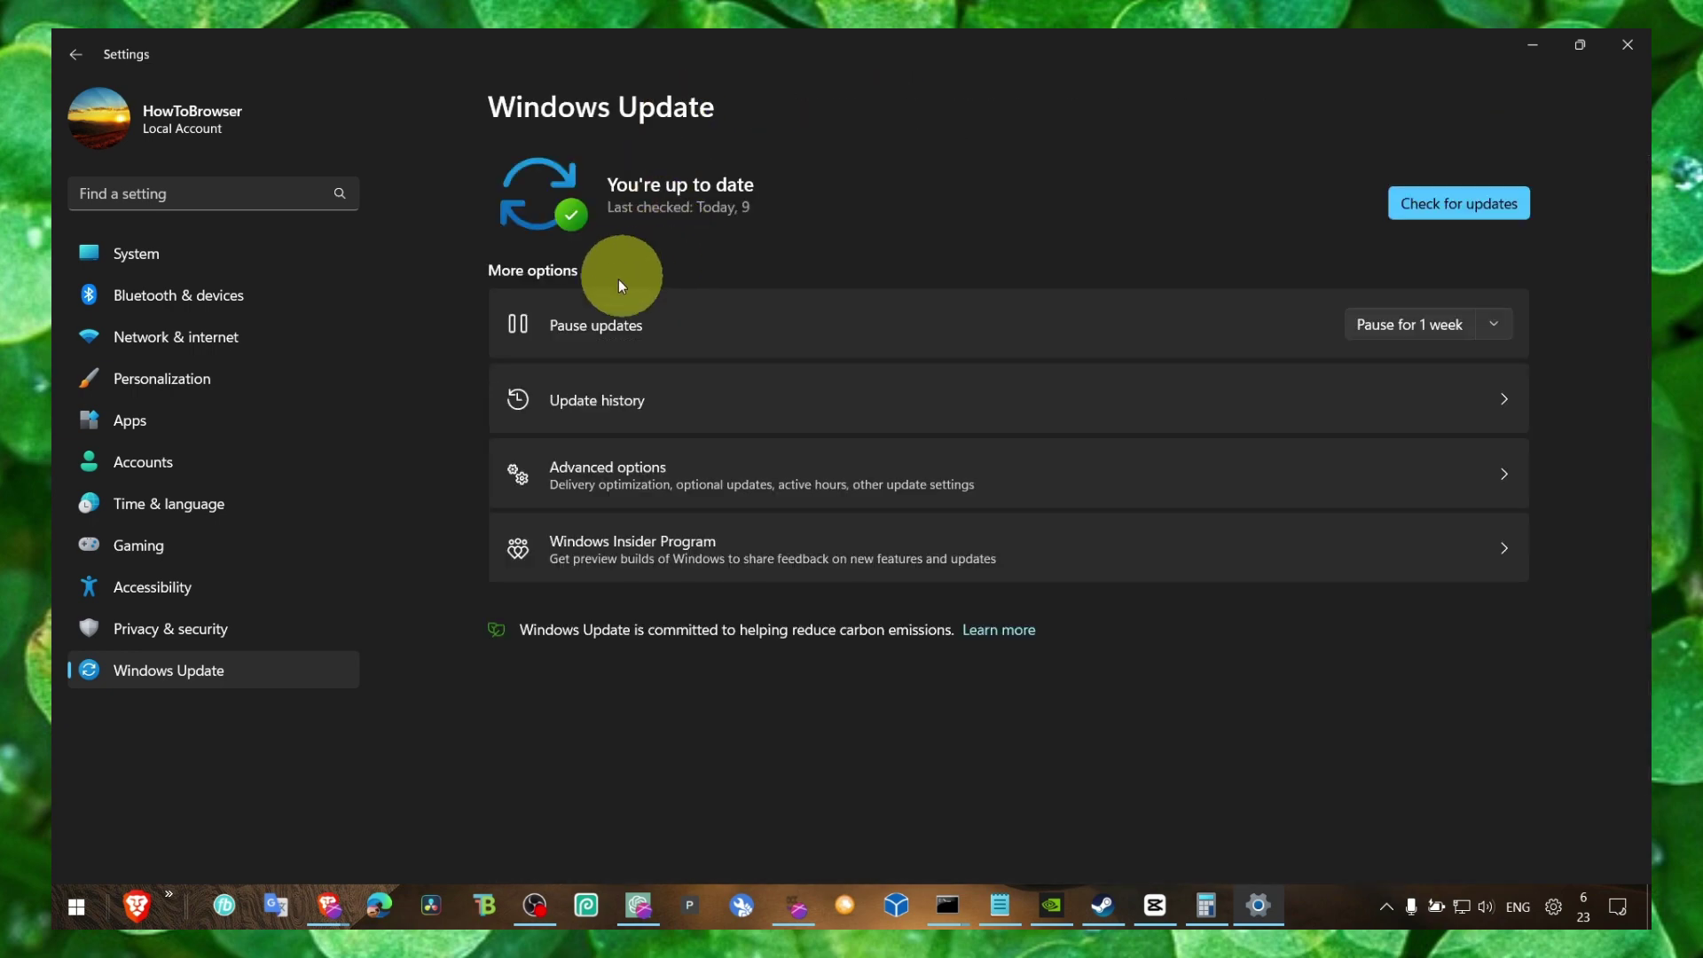
pyautogui.click(1628, 45)
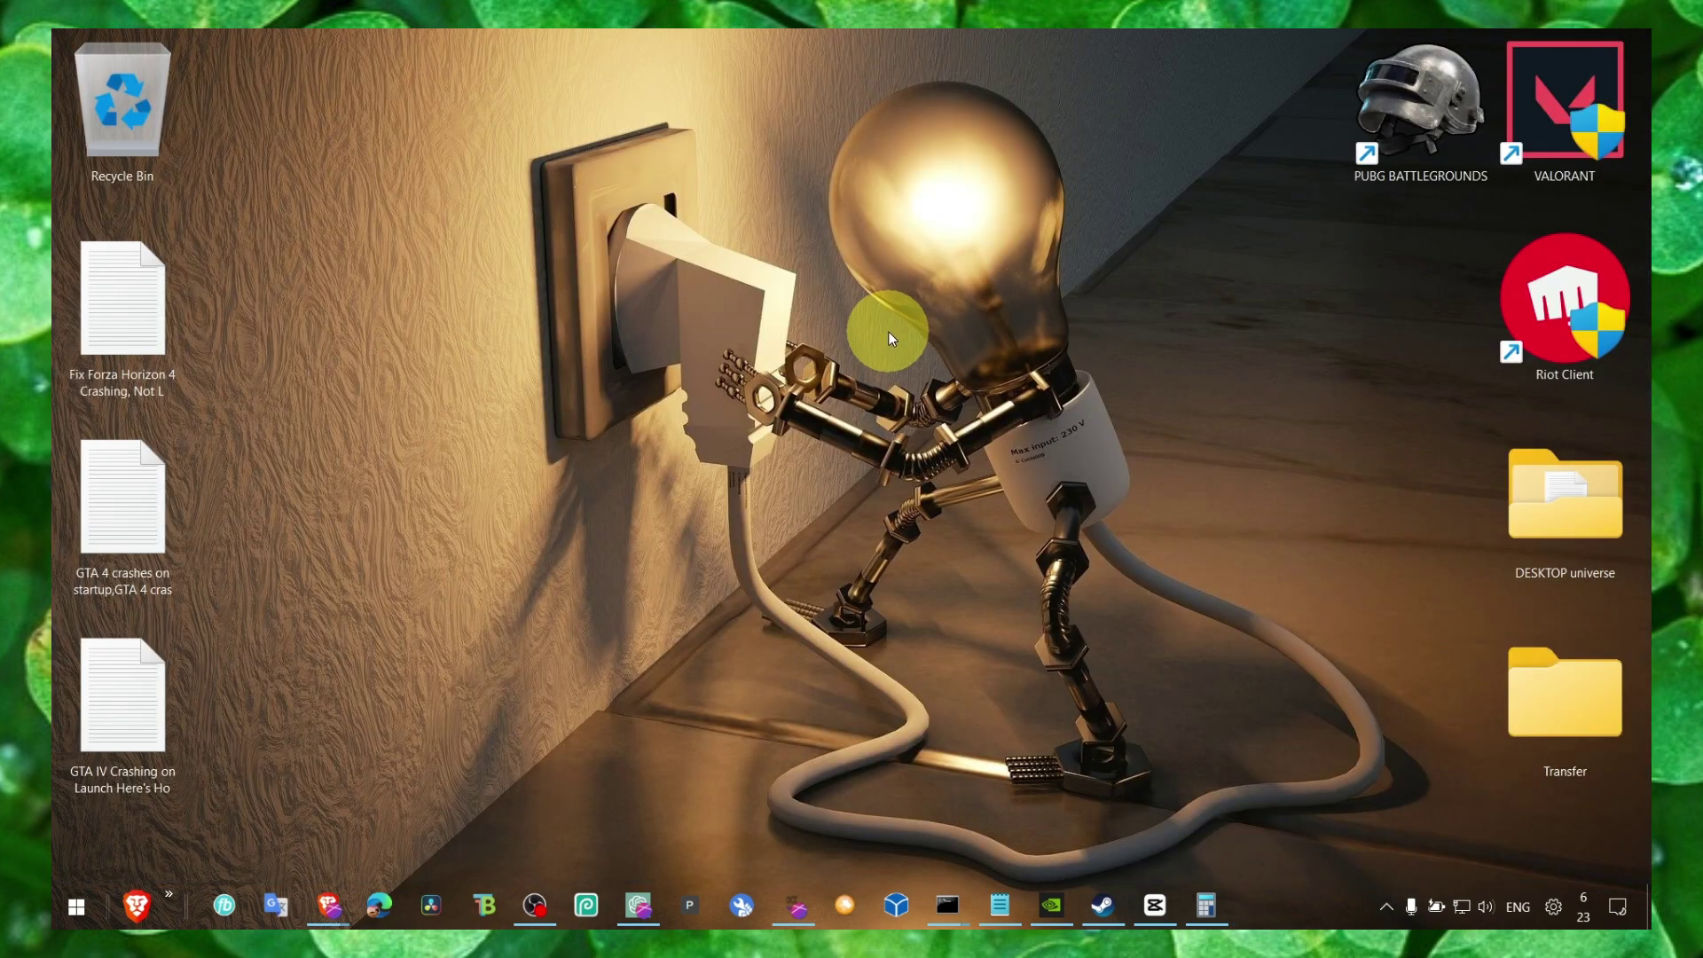